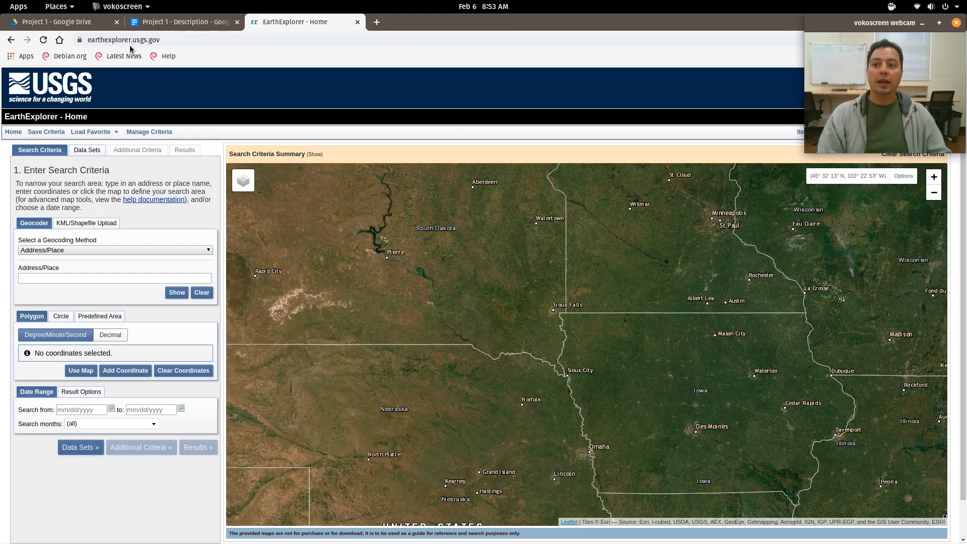
left_click(159, 43)
left_click_drag(869, 22, 574, 34)
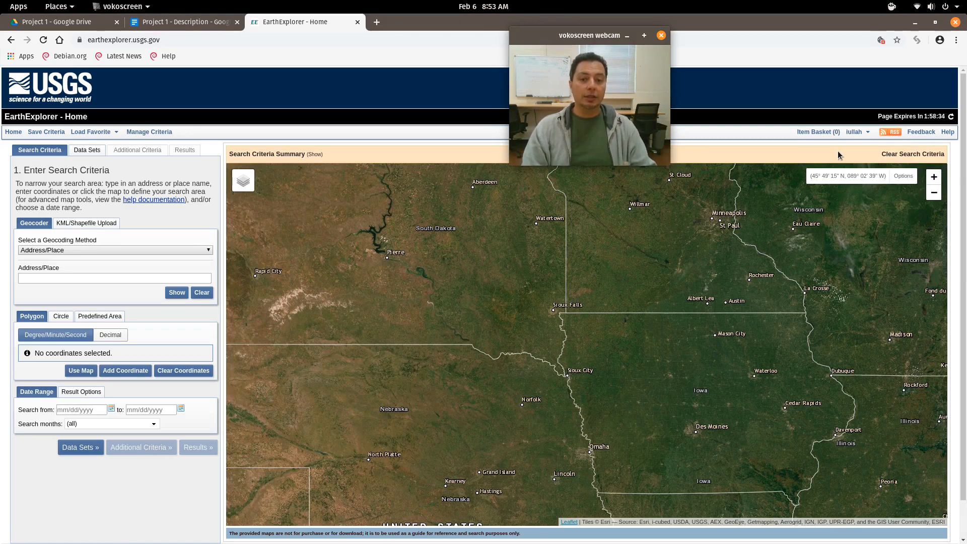
left_click(862, 130)
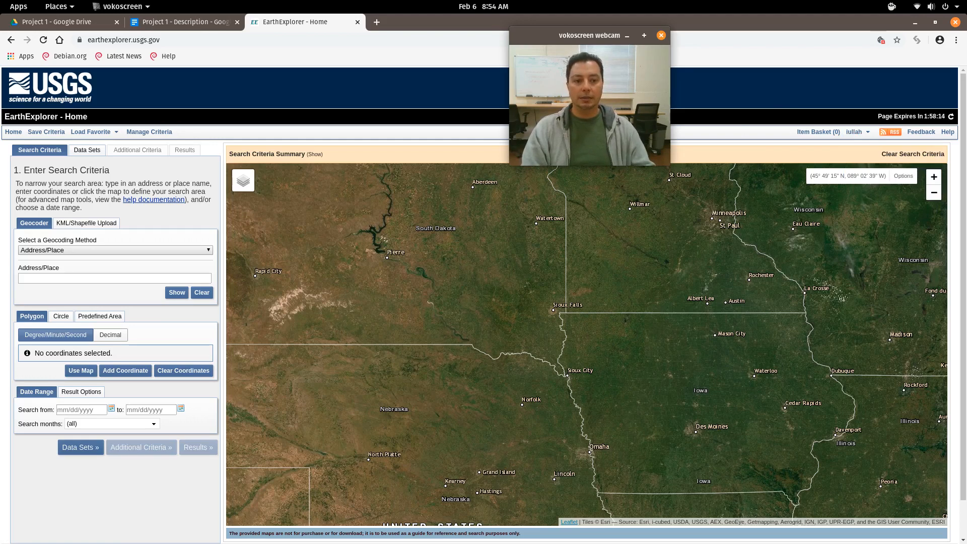
left_click_drag(593, 30, 889, 18)
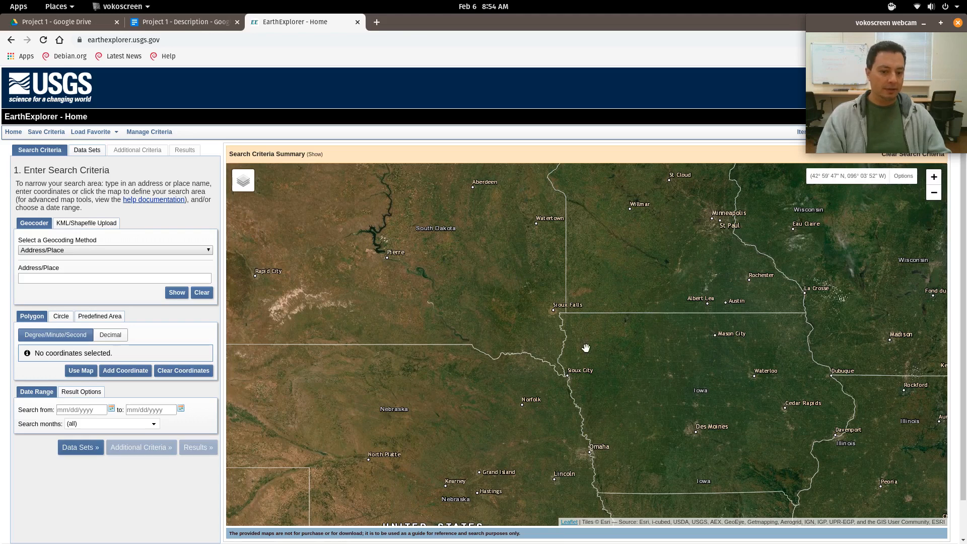
mouse_move(630, 295)
left_mouse_down()
mouse_move(379, 318)
mouse_move(771, 405)
mouse_move(554, 347)
mouse_move(428, 343)
mouse_move(648, 352)
mouse_move(624, 307)
left_mouse_up()
scroll(627, 310, "down", 2)
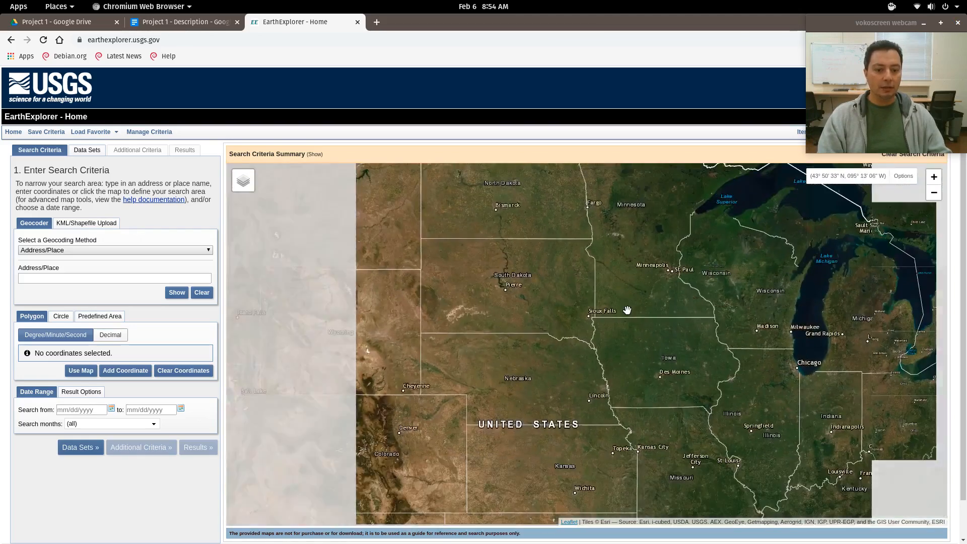
scroll(627, 310, "up", 2)
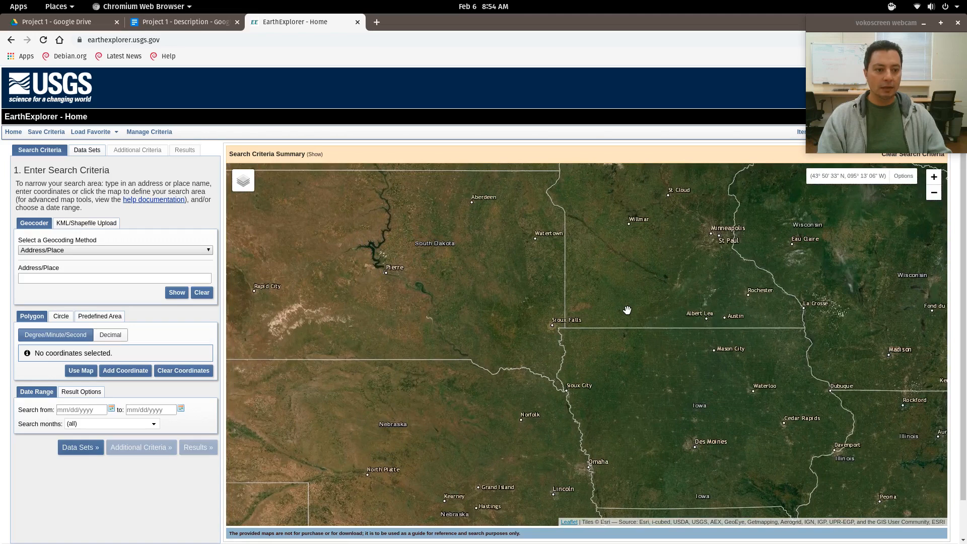
left_click(934, 177)
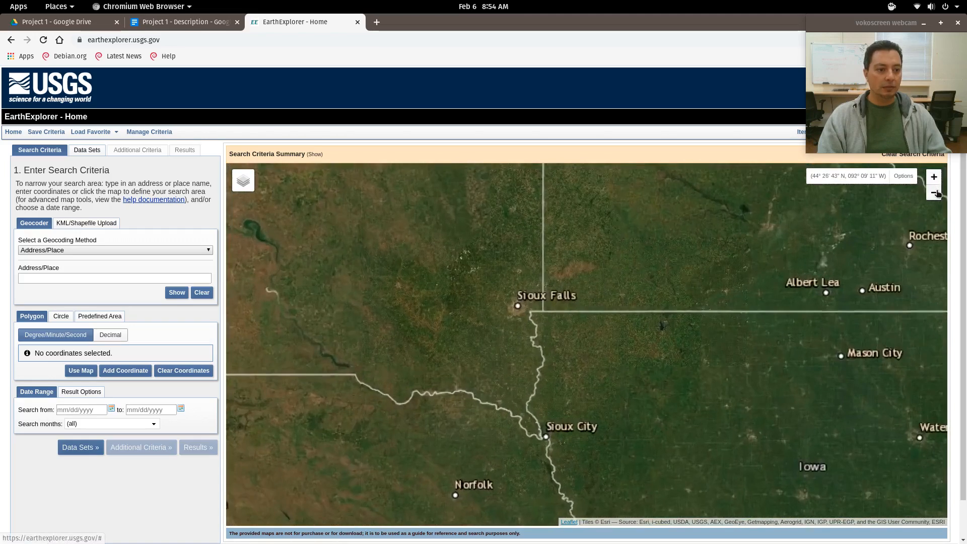
left_click(934, 193)
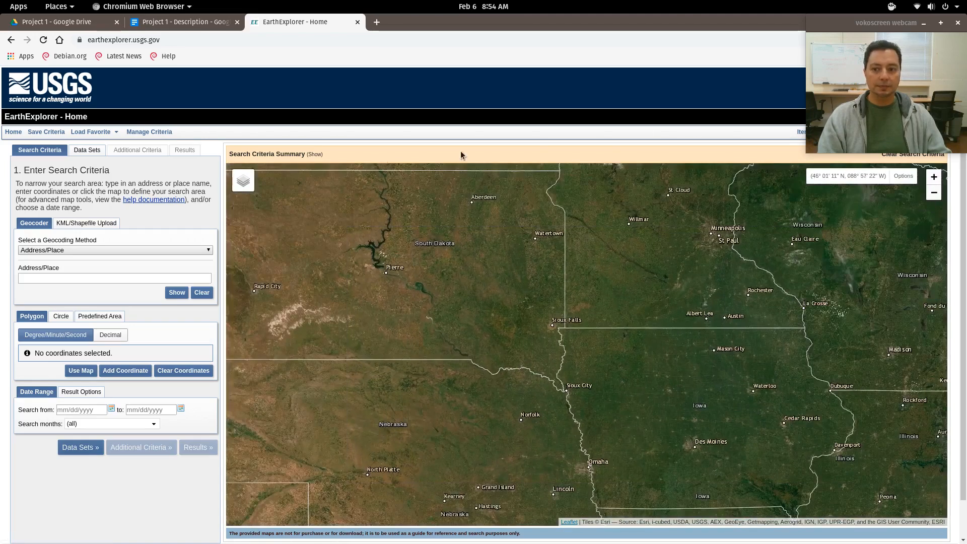
- Switch the base map to USA Topographic and back to ESRI World Imagery
mouse_move(243, 187)
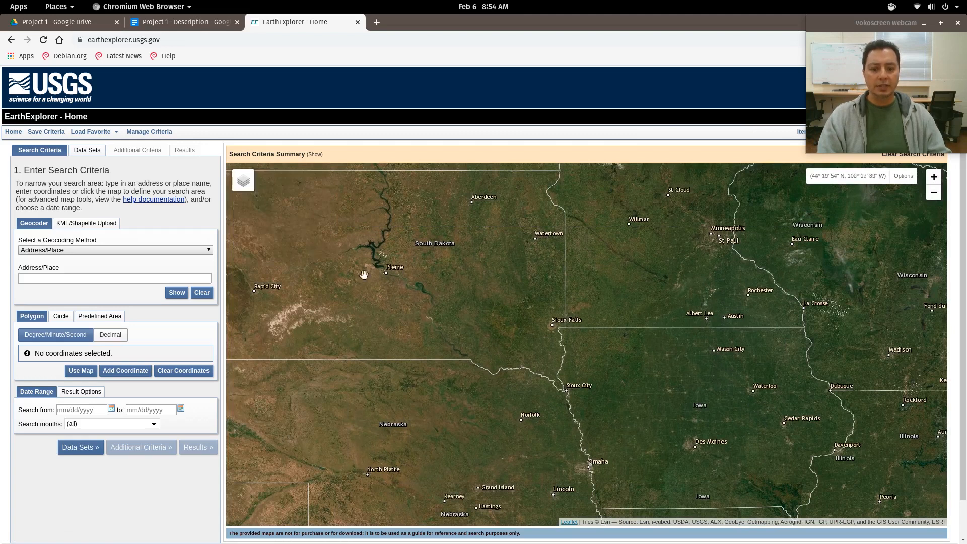
left_click(241, 228)
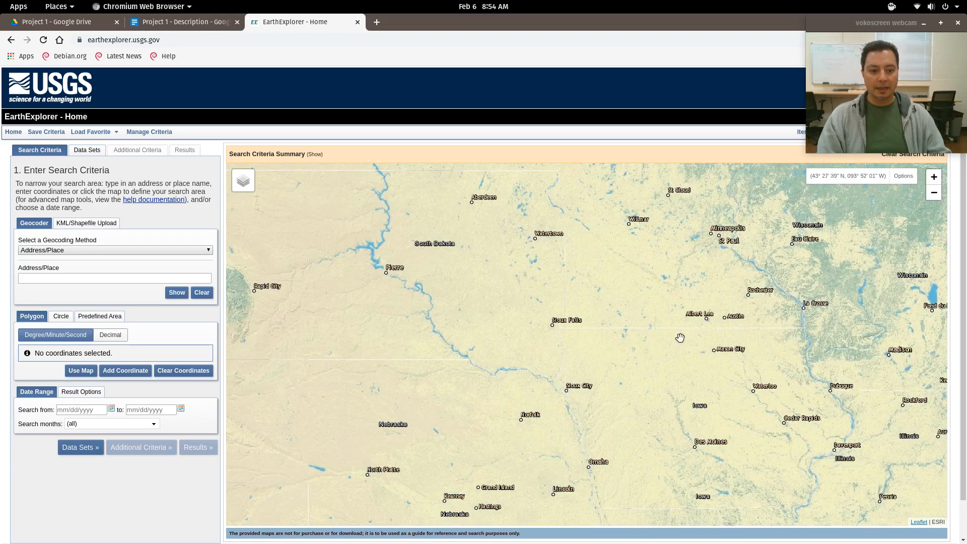
mouse_move(238, 186)
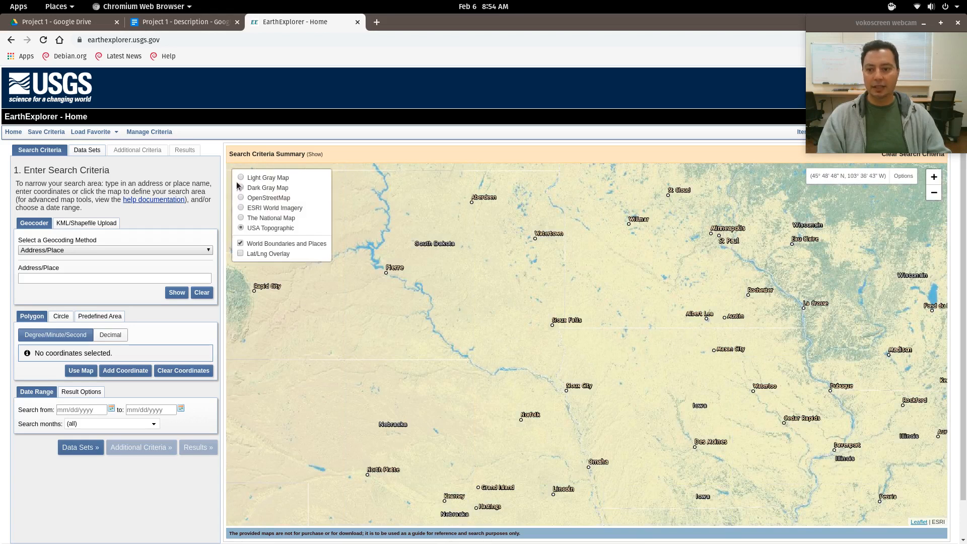
left_click(241, 207)
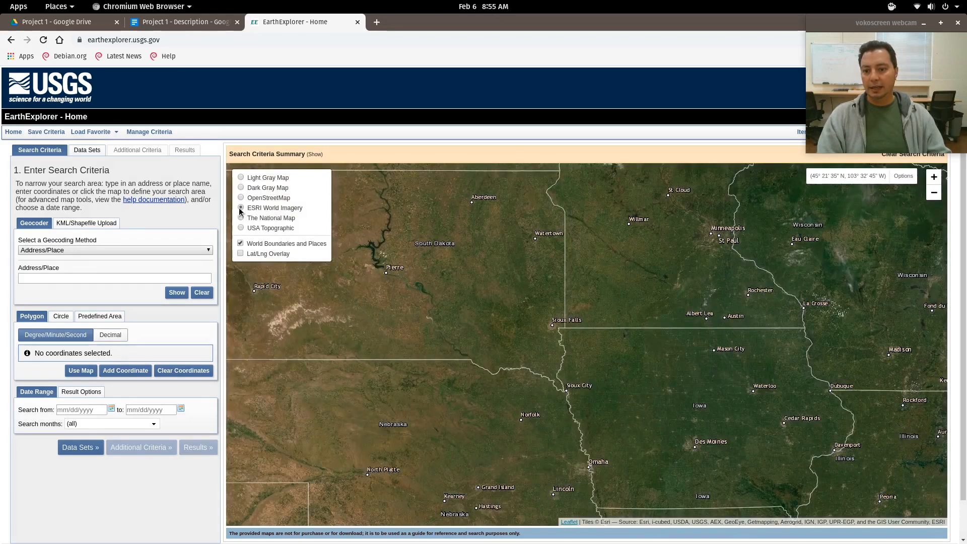
- Draw a seven-point search polygon on the map around the Great Lakes and the northeastern United States
scroll(497, 291, "down", 1)
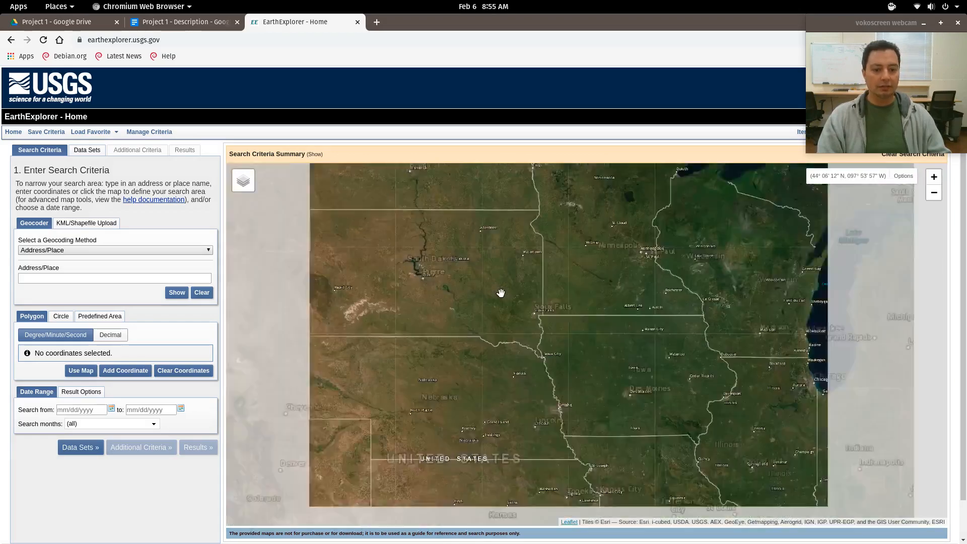
left_click_drag(668, 308, 450, 262)
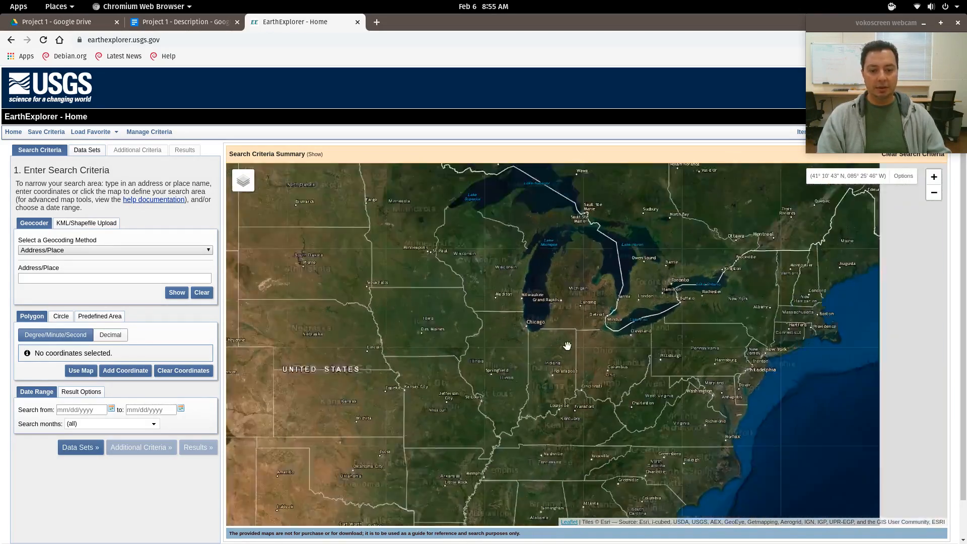
scroll(567, 346, "down", 2)
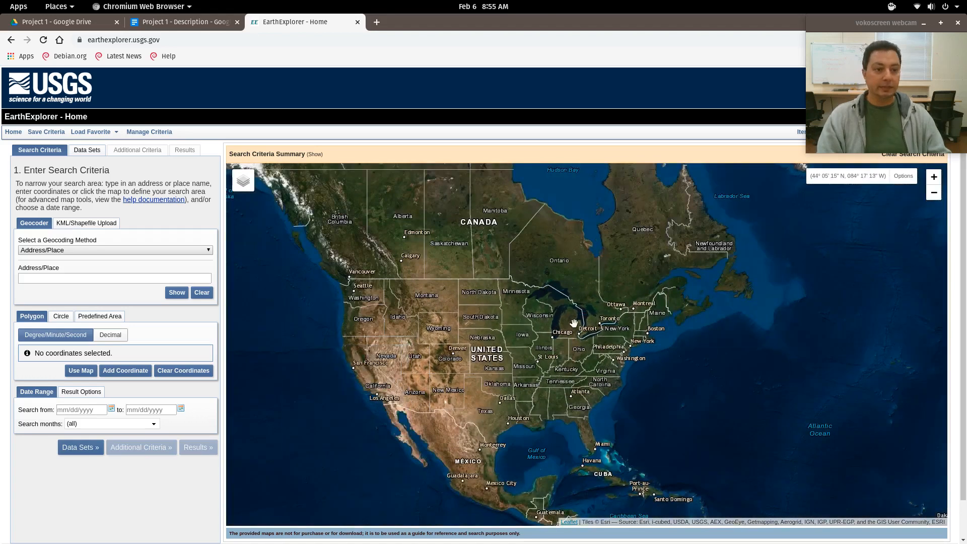
left_click(573, 323)
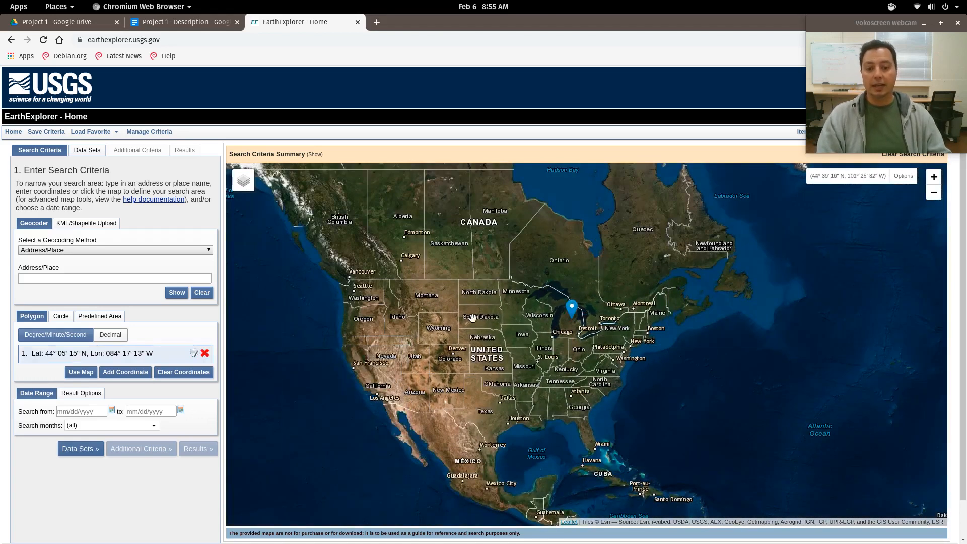
left_click(562, 357)
left_click(614, 363)
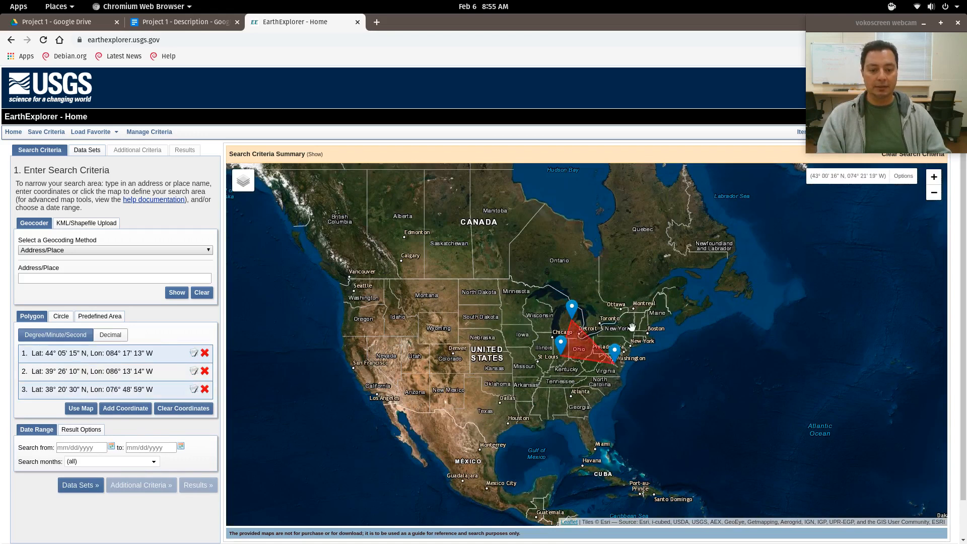
left_click(631, 320)
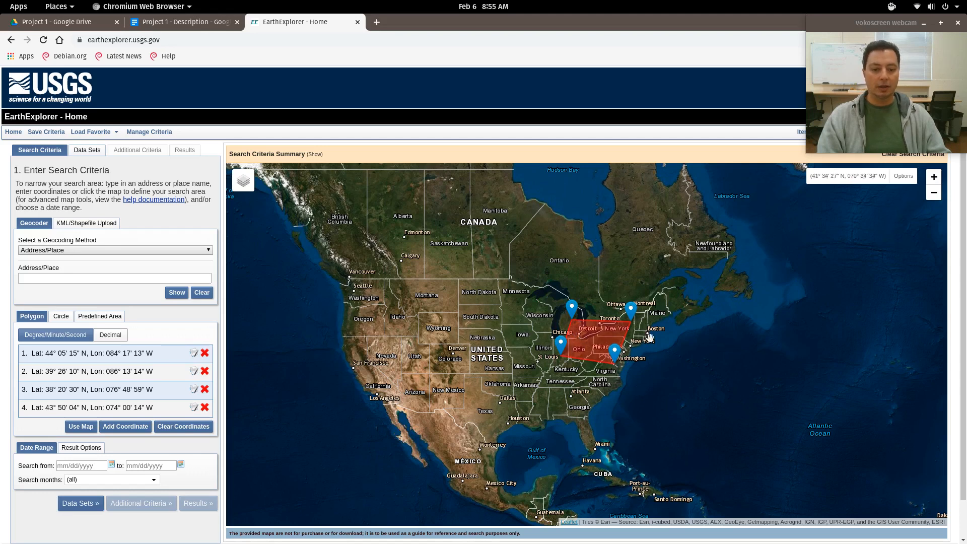
left_click(612, 305)
left_click(591, 282)
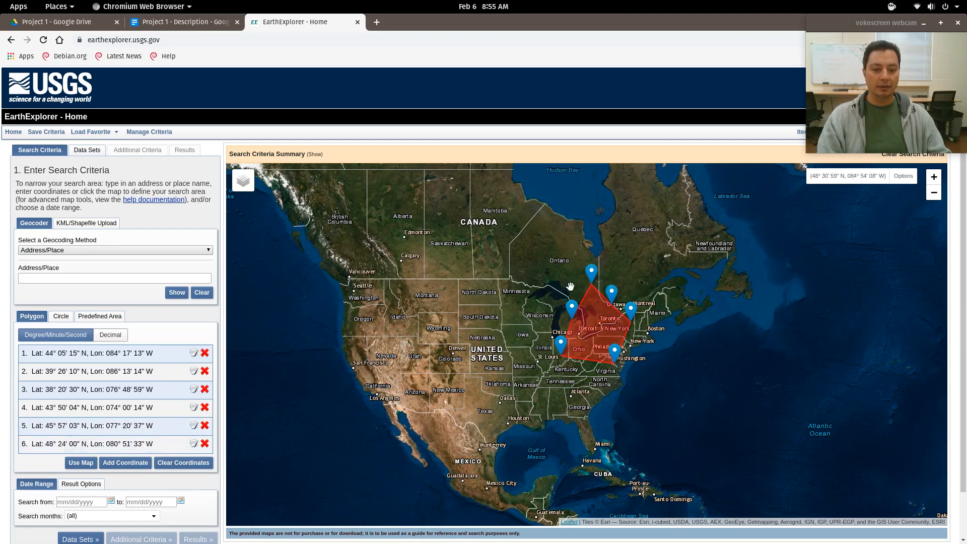
left_click(569, 283)
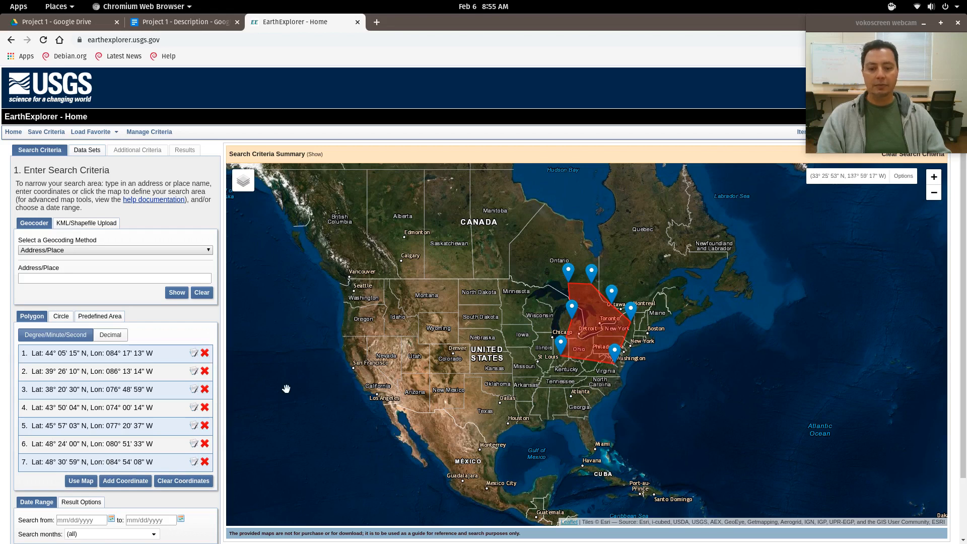
- Remove all seven polygon coordinates one by one from the search area
left_click(204, 462)
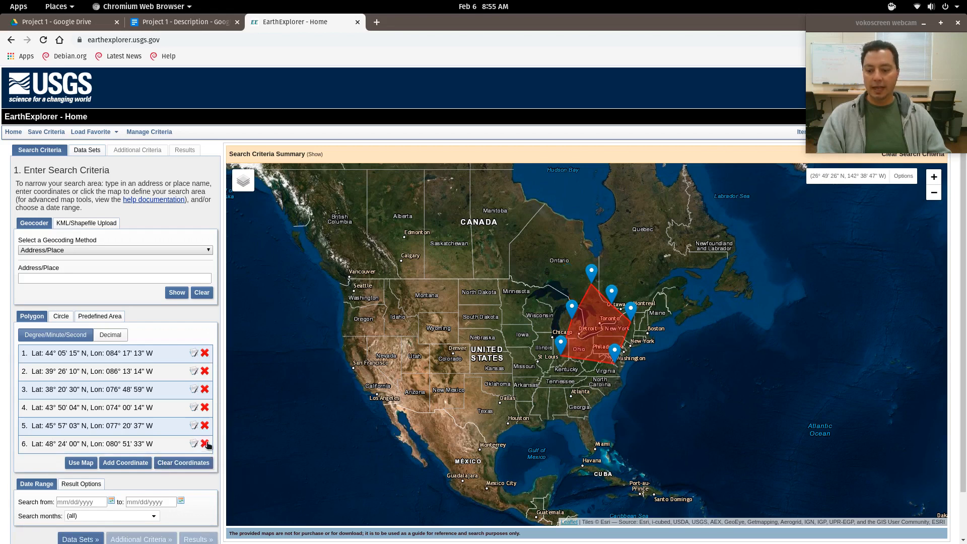
left_click(204, 443)
left_click(204, 425)
left_click(205, 407)
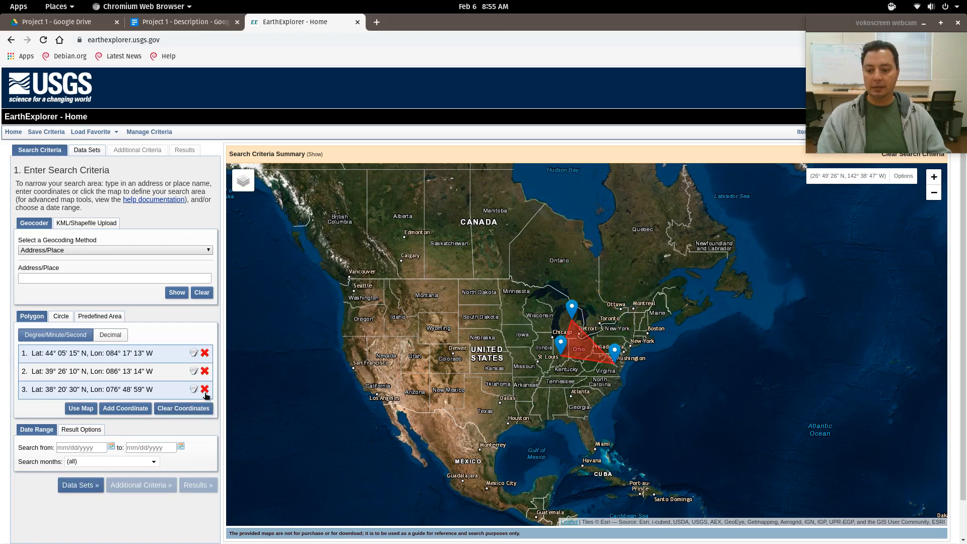
left_click(205, 390)
left_click(204, 371)
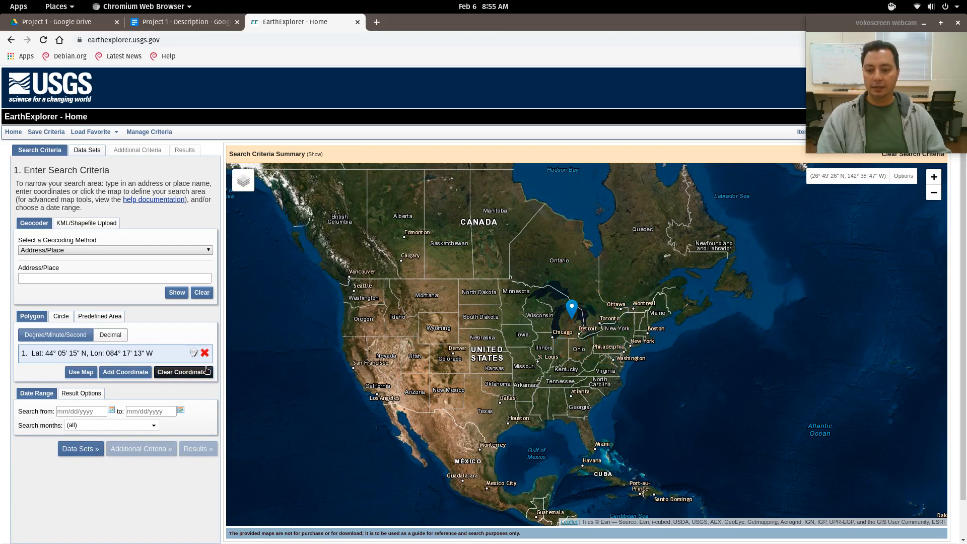
left_click(205, 353)
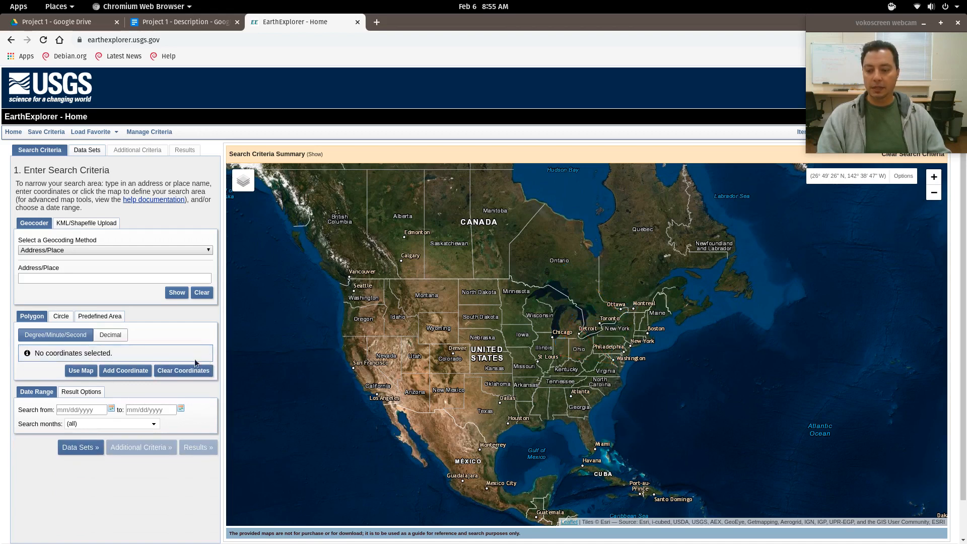
- Examine the latitude and longitude fields for adding a new coordinate, and close the form without adding one
left_click(124, 371)
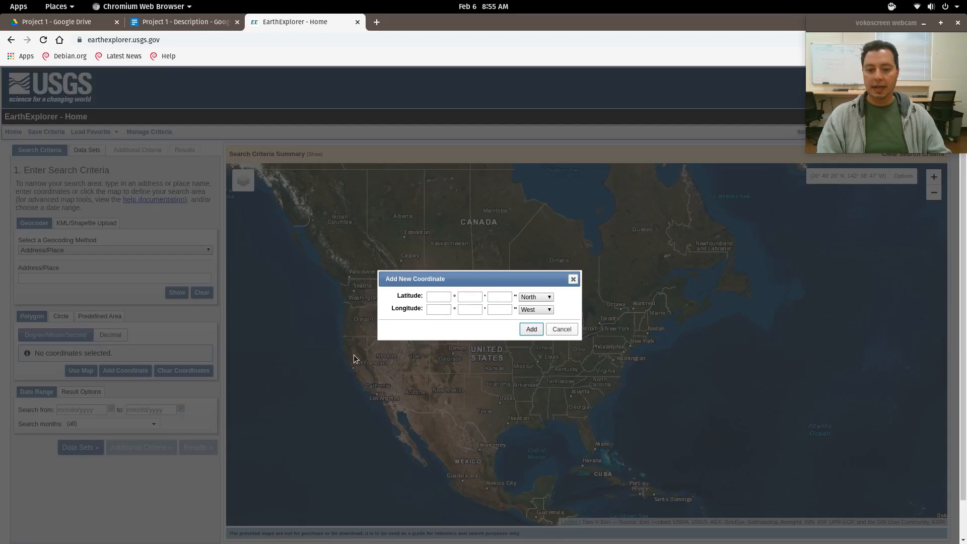
left_click(430, 295)
left_click(469, 296)
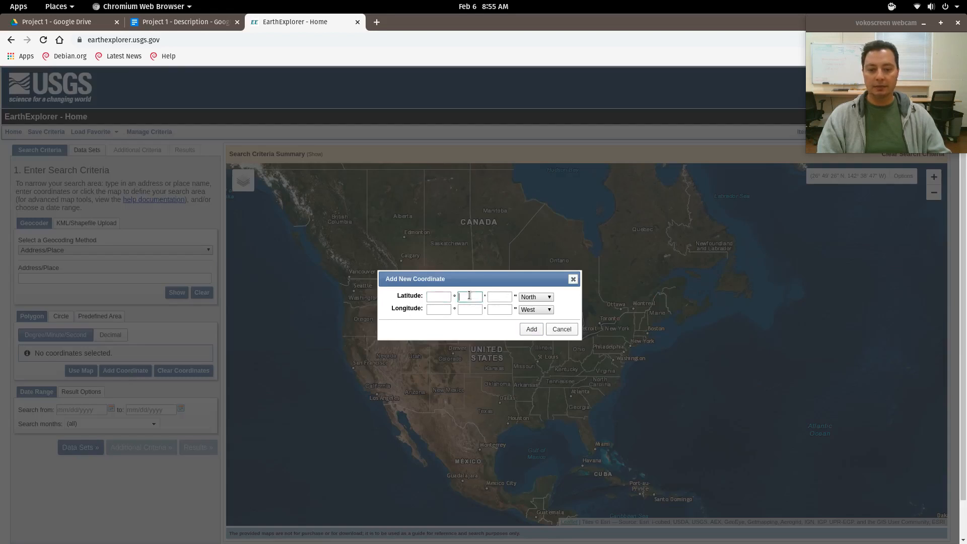
left_click(493, 296)
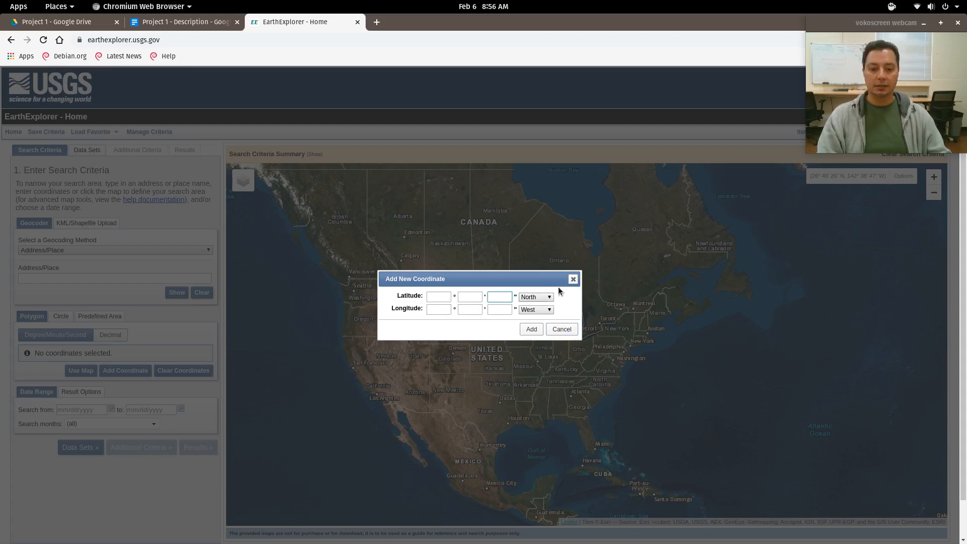
left_click(573, 279)
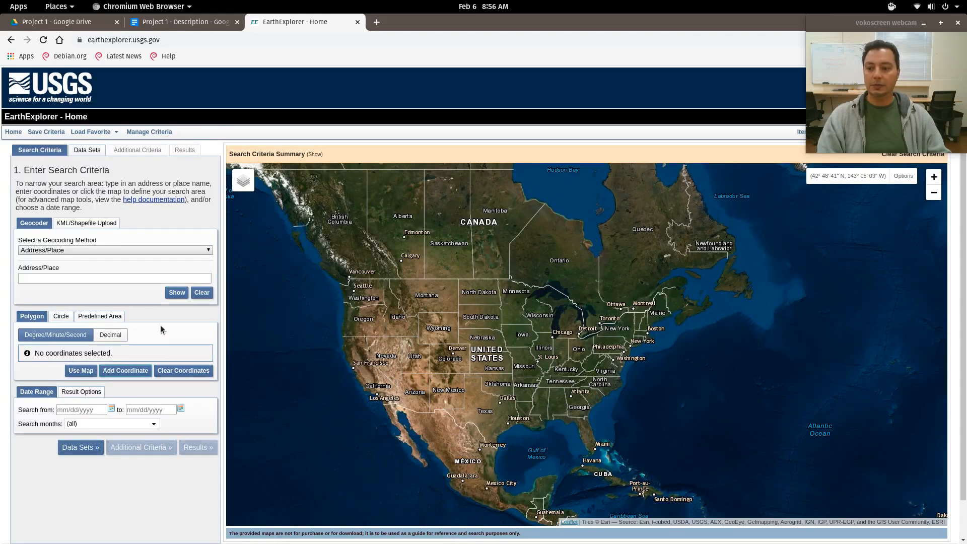
- Examine the KML/Shapefile upload option and its file formats, and return to the Geocoder
left_click(125, 250)
left_click(125, 247)
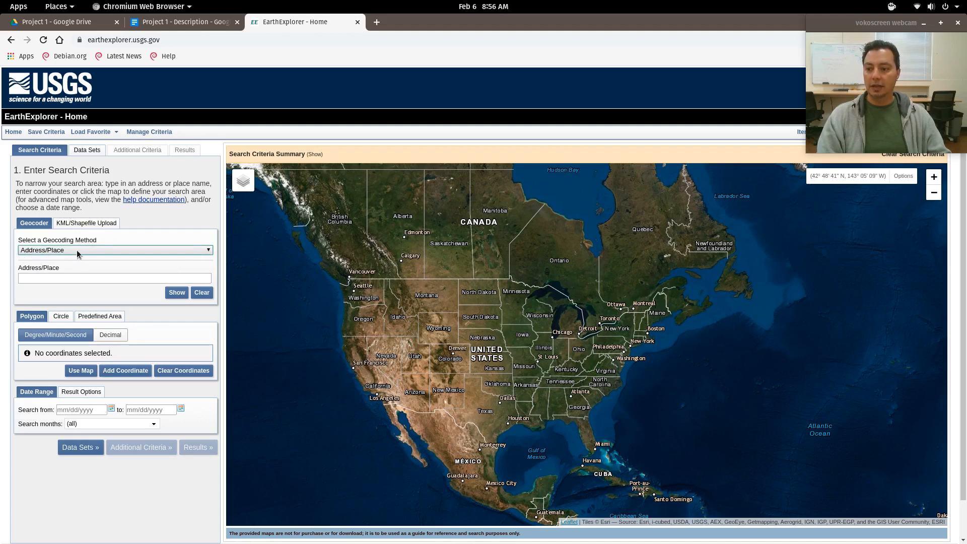
left_click(94, 225)
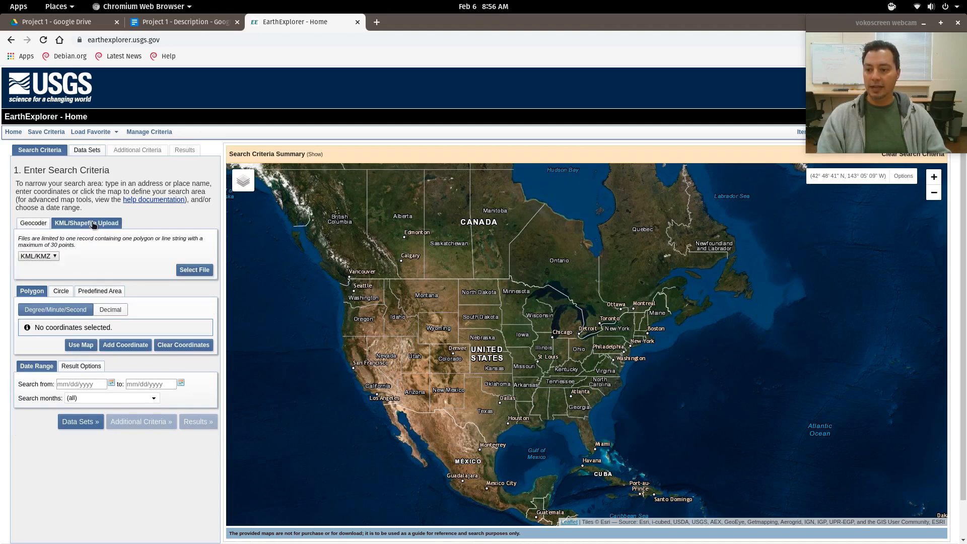
left_click(54, 256)
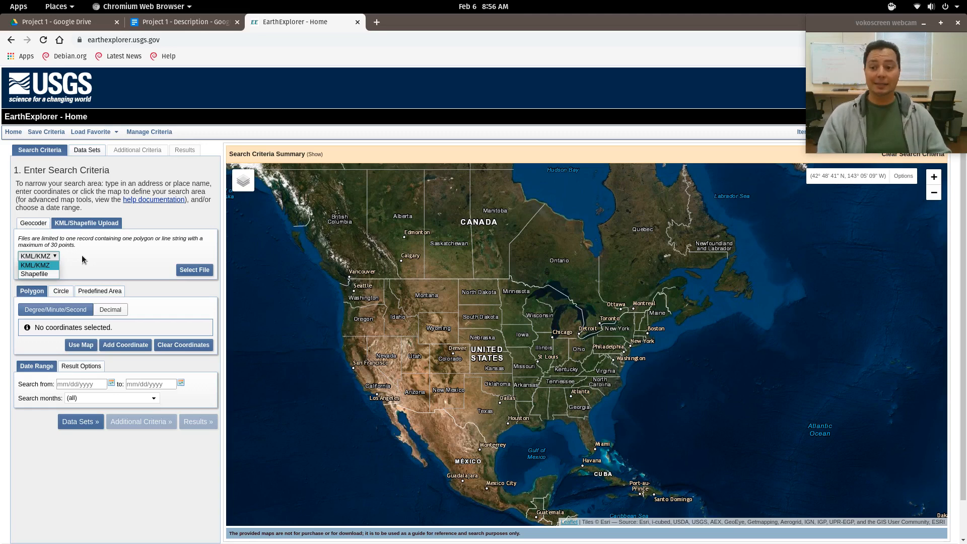
left_click(35, 224)
left_click(35, 224)
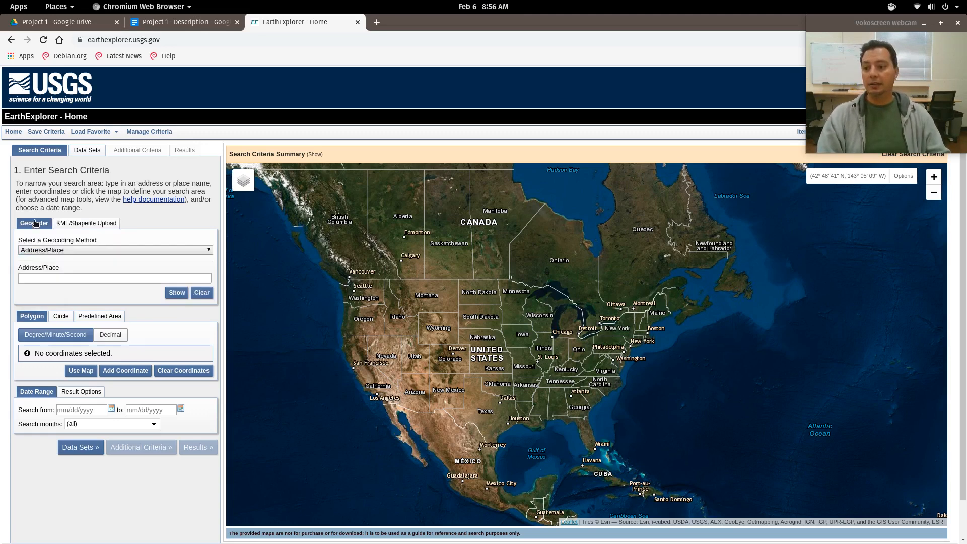
- Geocode the address/place "bova marina" and add the matching location in the Province of Reggio Calabria to the search area
left_click(76, 250)
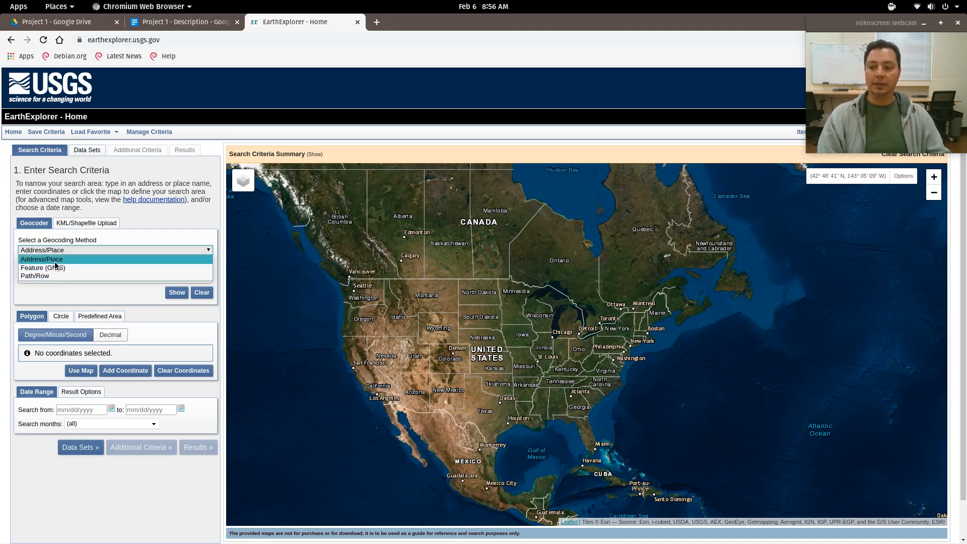
left_click(56, 260)
left_click(62, 277)
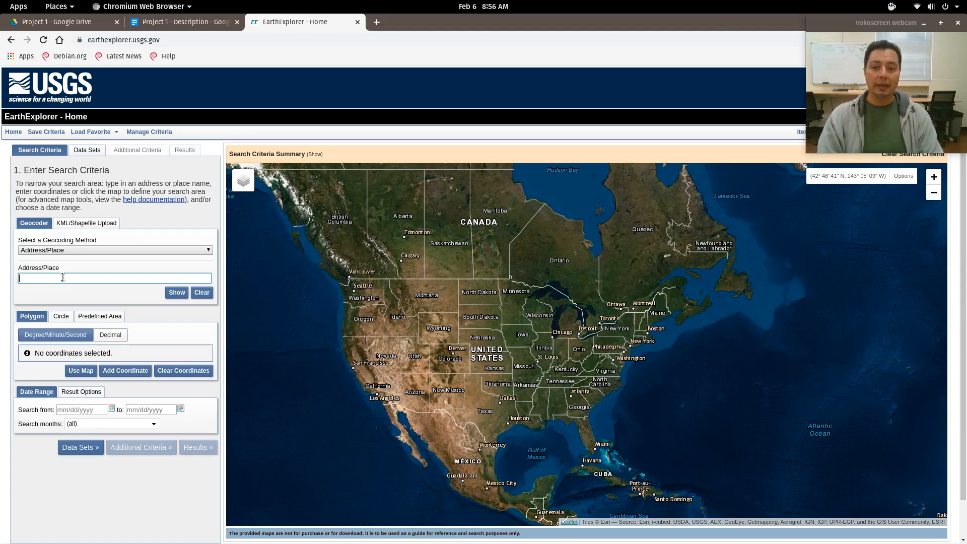
type("b")
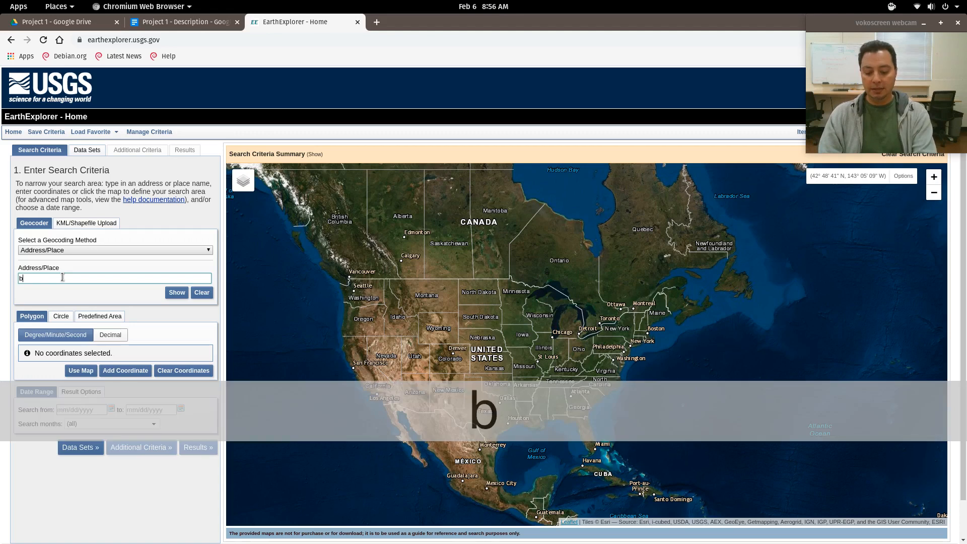
type("ova marina")
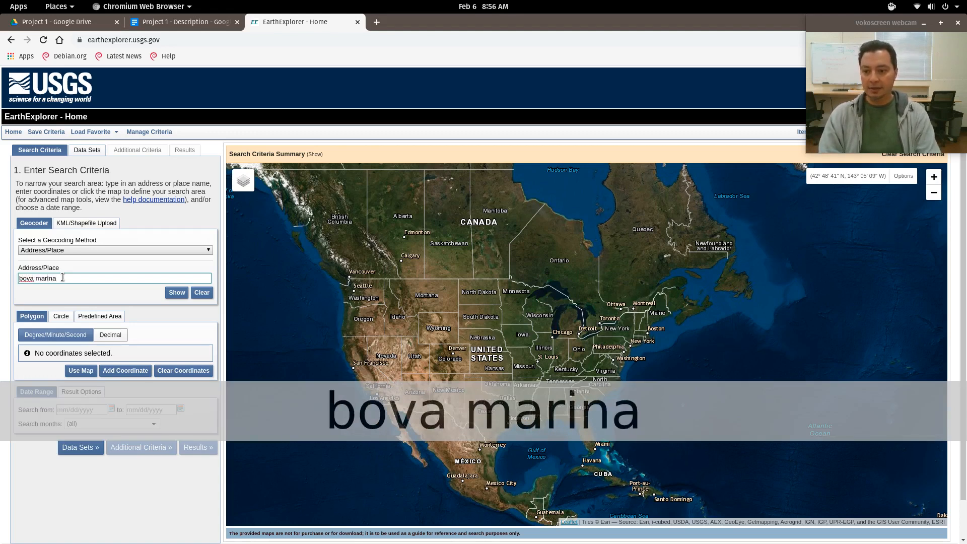
left_click(177, 291)
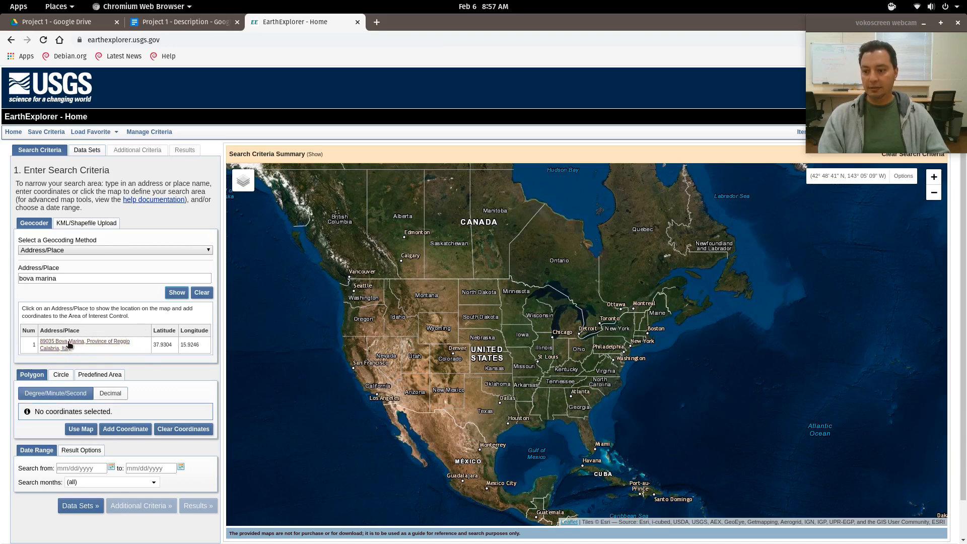
left_click(70, 344)
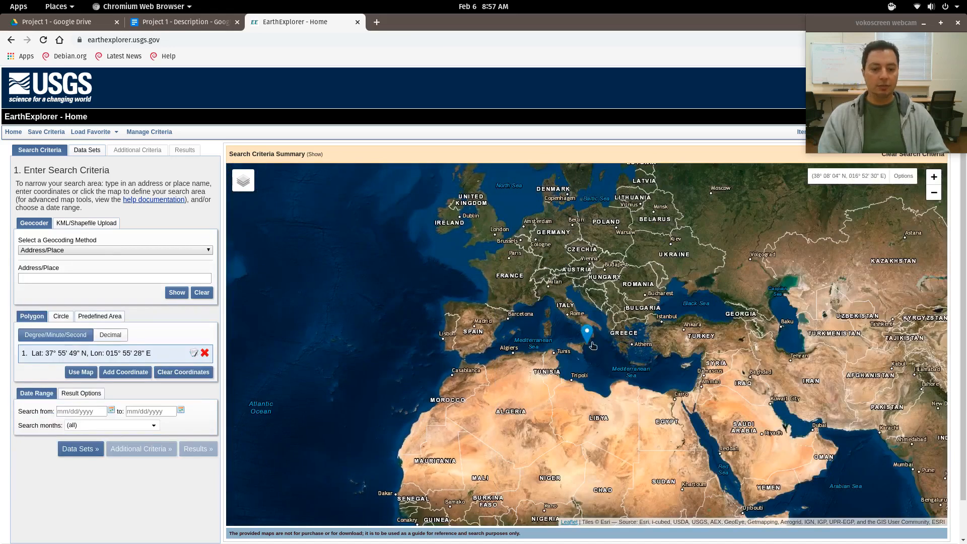
- Add two inland points and one coastal point at Palizzi Marina to form a four-point search polygon with the Bova Marina marker
scroll(592, 345, "up", 2)
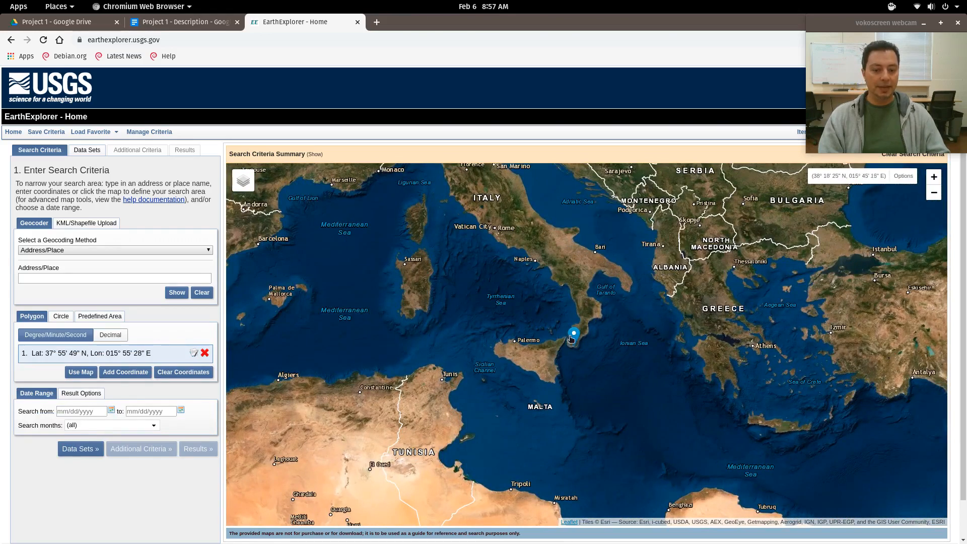
scroll(572, 339, "up", 4)
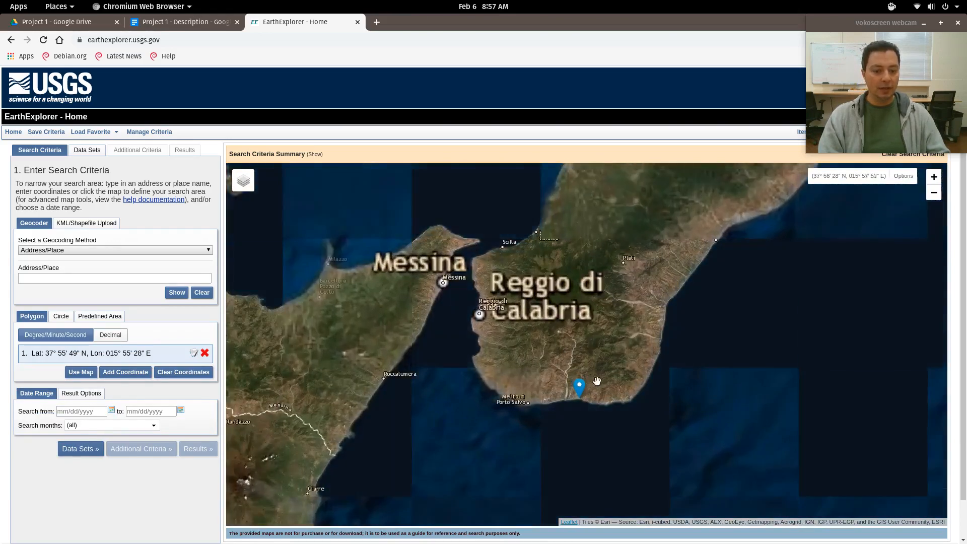
scroll(596, 381, "up", 3)
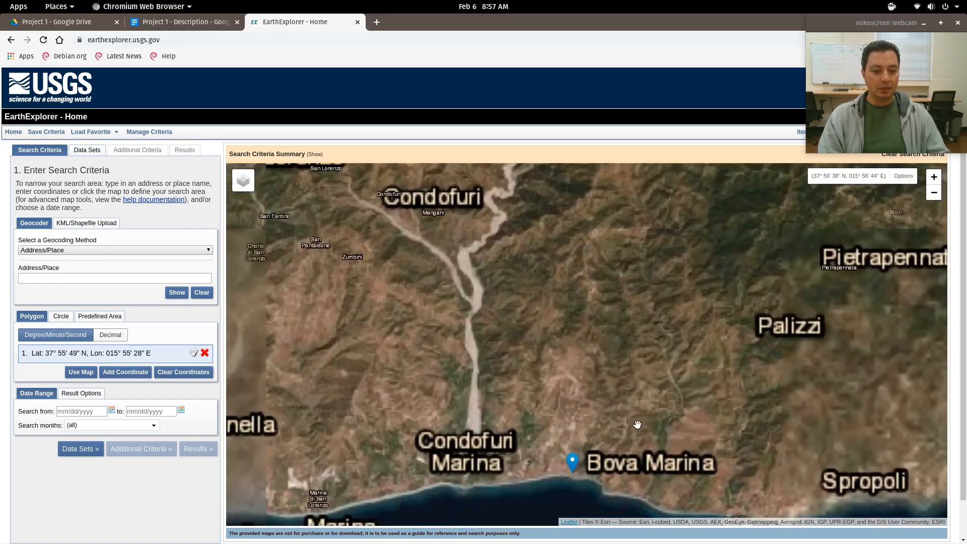
left_click_drag(570, 471, 503, 427)
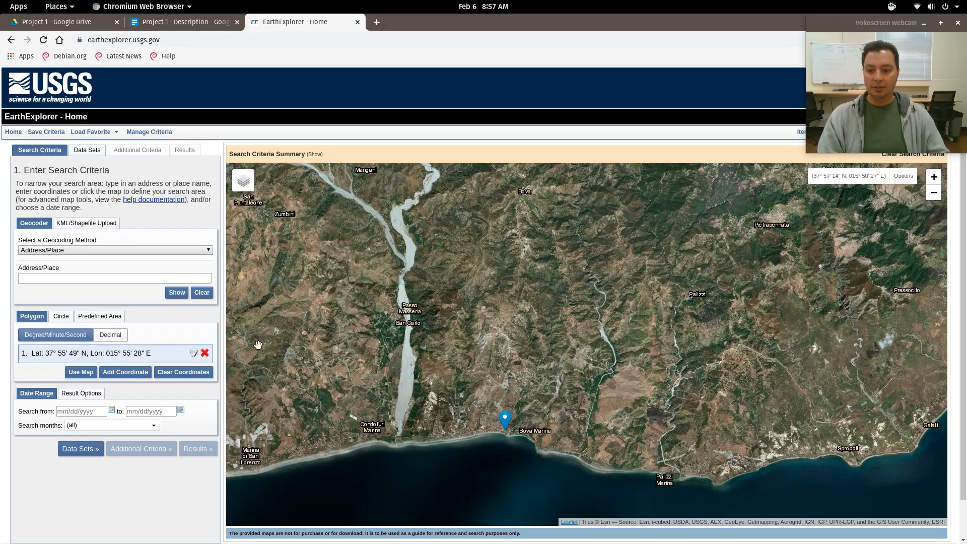
left_click(517, 251)
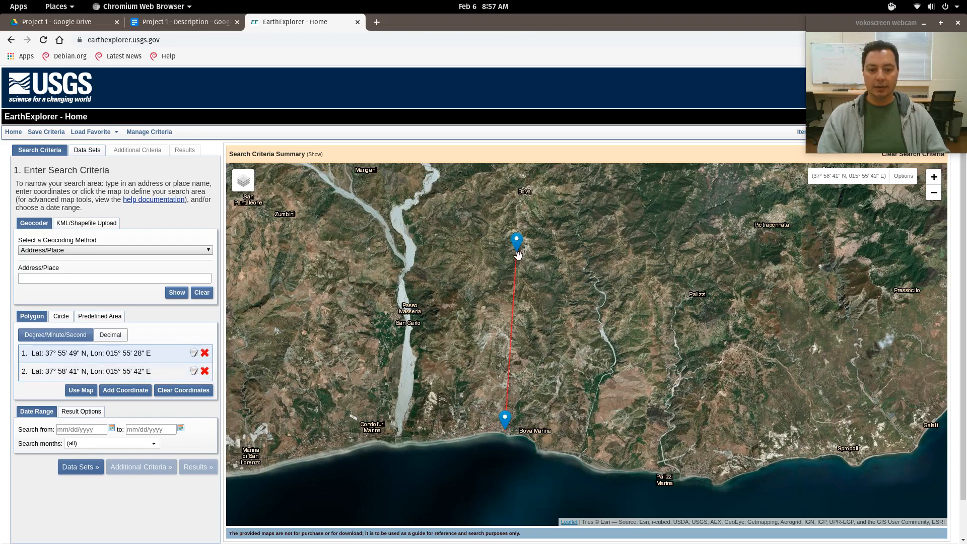
left_click(659, 240)
left_click(647, 479)
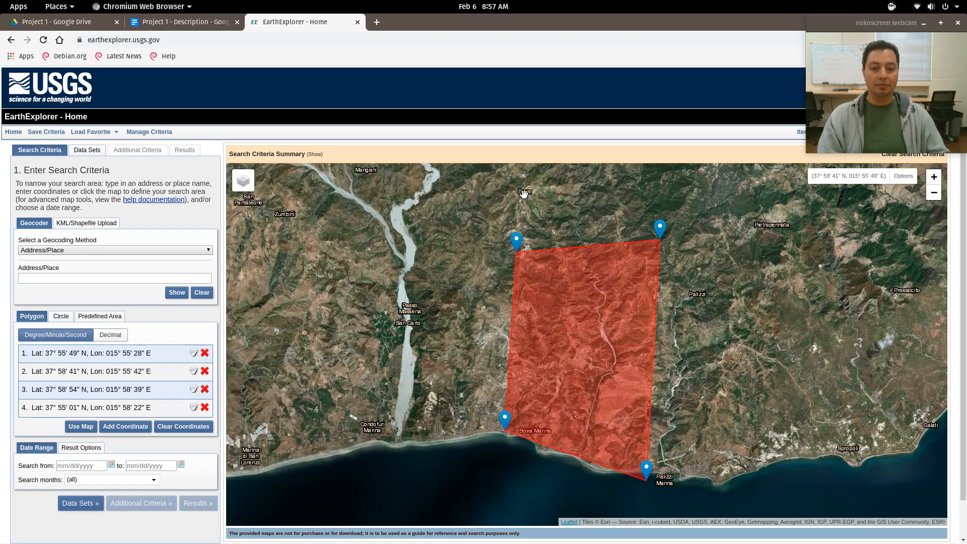
- Reshape the four-point search polygon by moving its northwest corner to Bova, its northeast corner farther north and both southern corners just offshore
left_click_drag(518, 246, 525, 192)
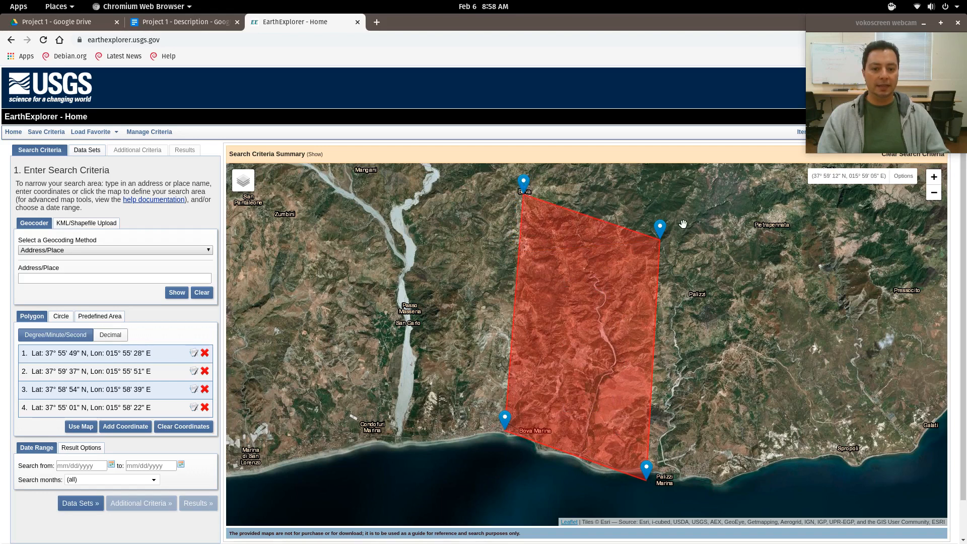
left_click_drag(660, 229, 659, 185)
left_click_drag(649, 476, 663, 474)
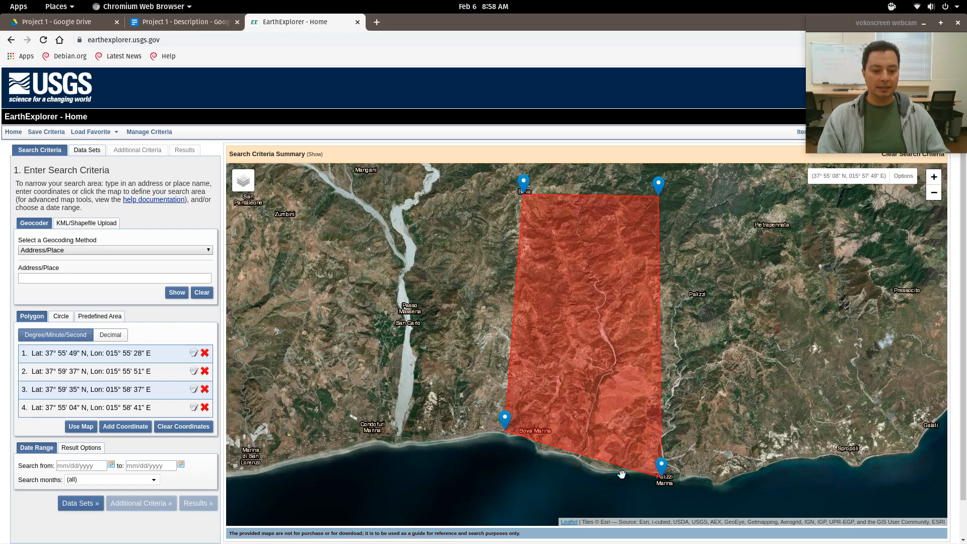
left_click_drag(505, 422, 496, 442)
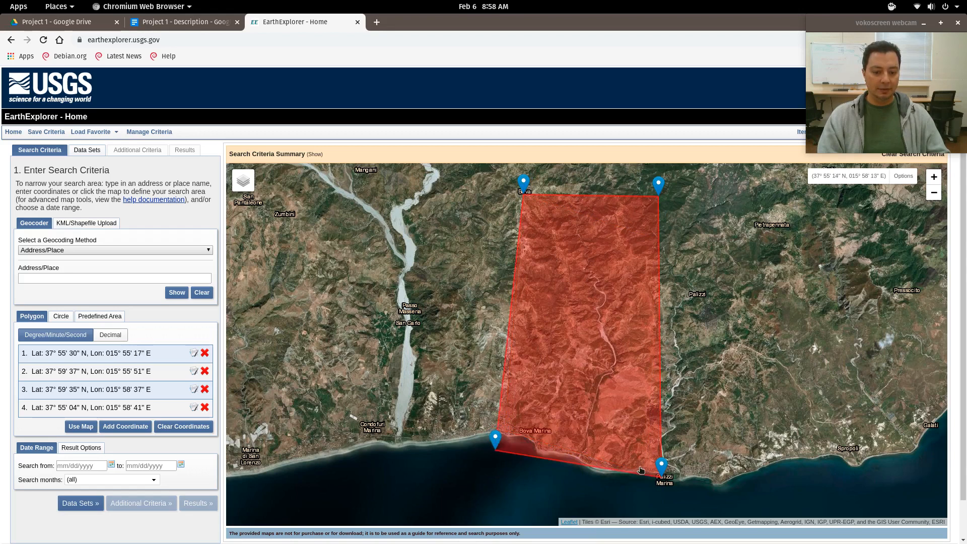
left_click_drag(662, 470, 660, 485)
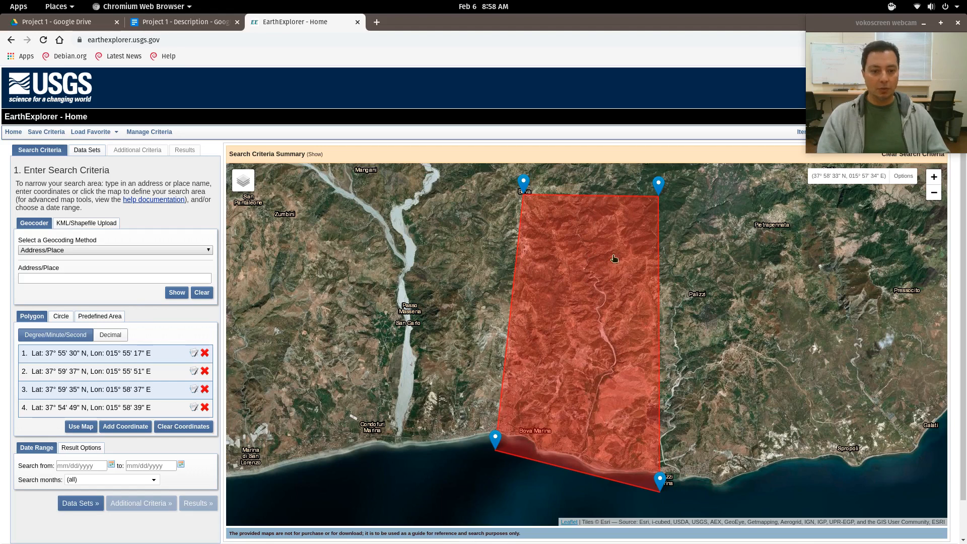
mouse_move(656, 188)
left_mouse_down()
mouse_move(667, 184)
mouse_move(656, 179)
left_mouse_up()
left_click(677, 319)
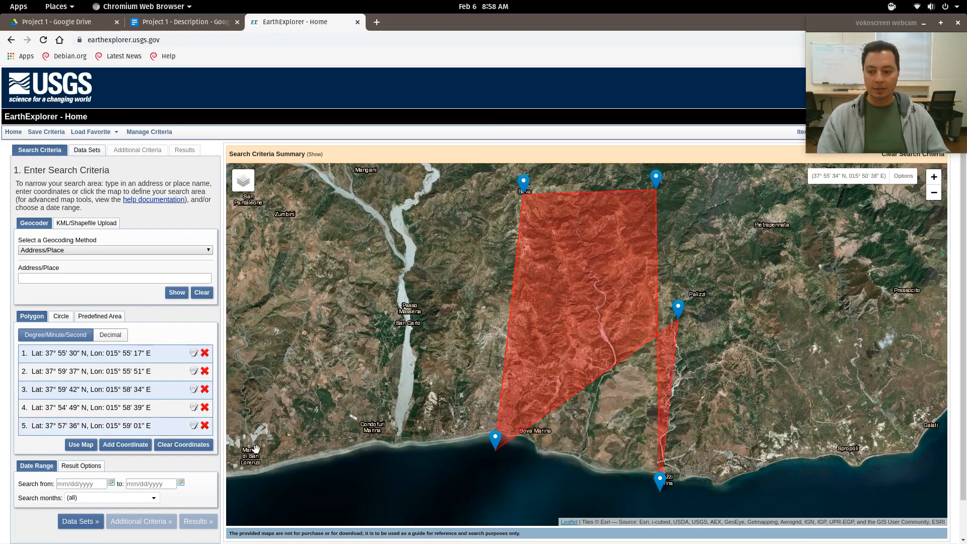
left_click(204, 426)
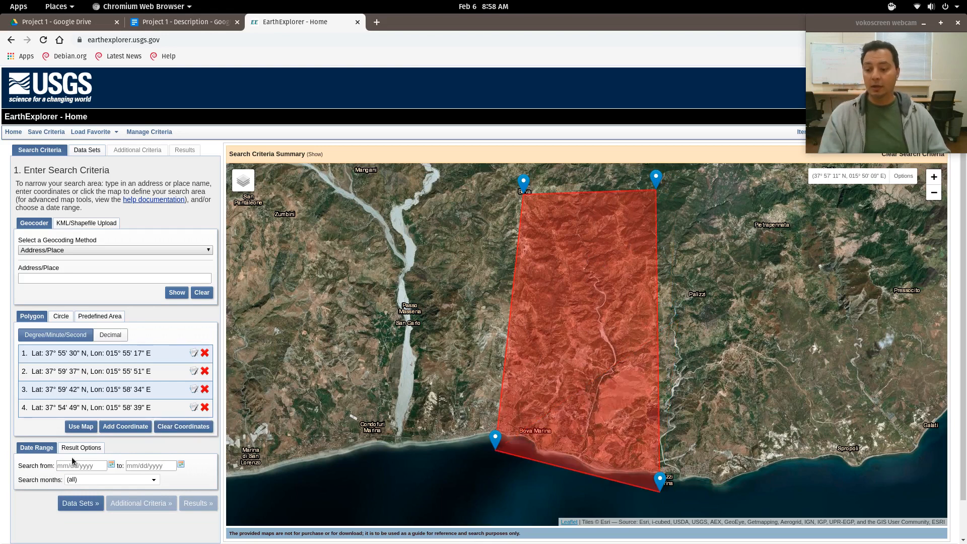
- Look over the Declassified Data sets and select SRTM 1 Arc-Second Global from the Digital Elevation data sets
left_click(84, 505)
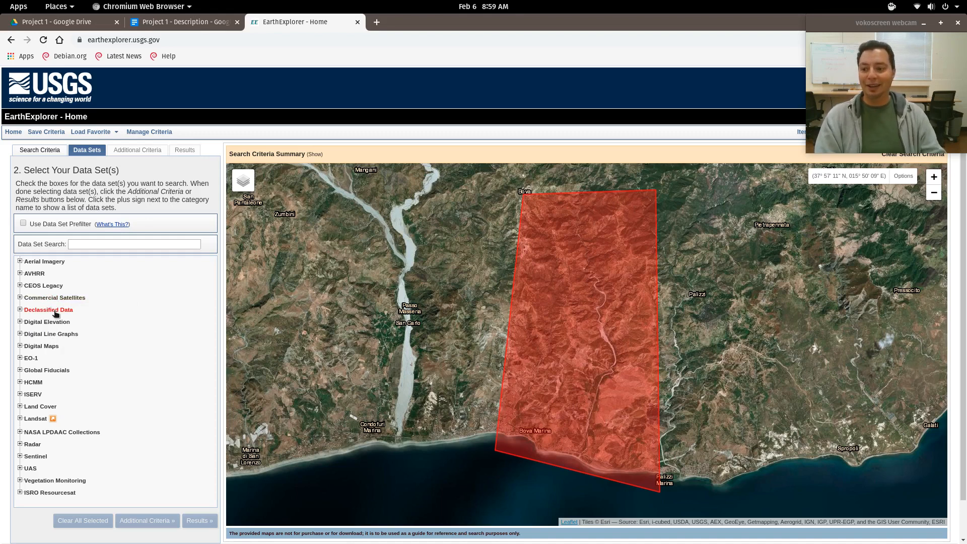
left_click(21, 309)
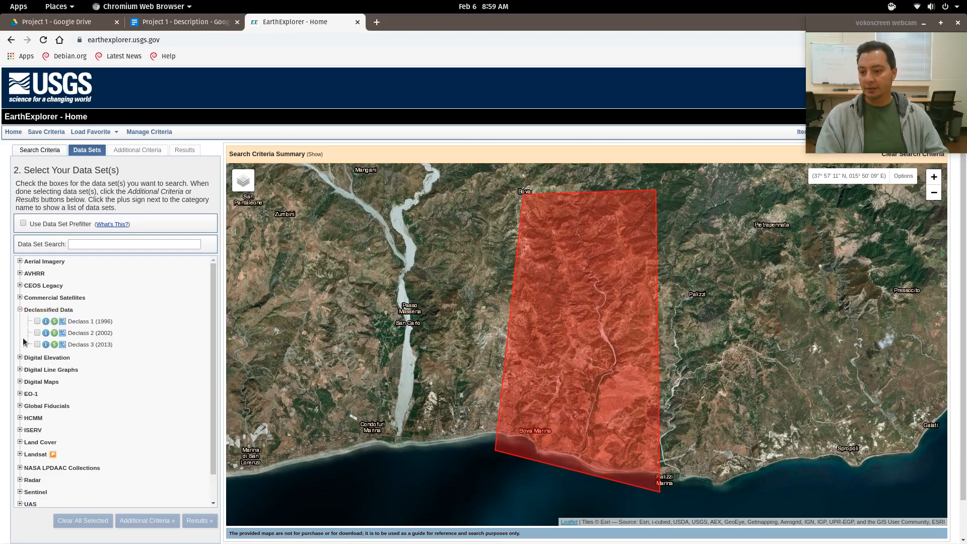
left_click(21, 309)
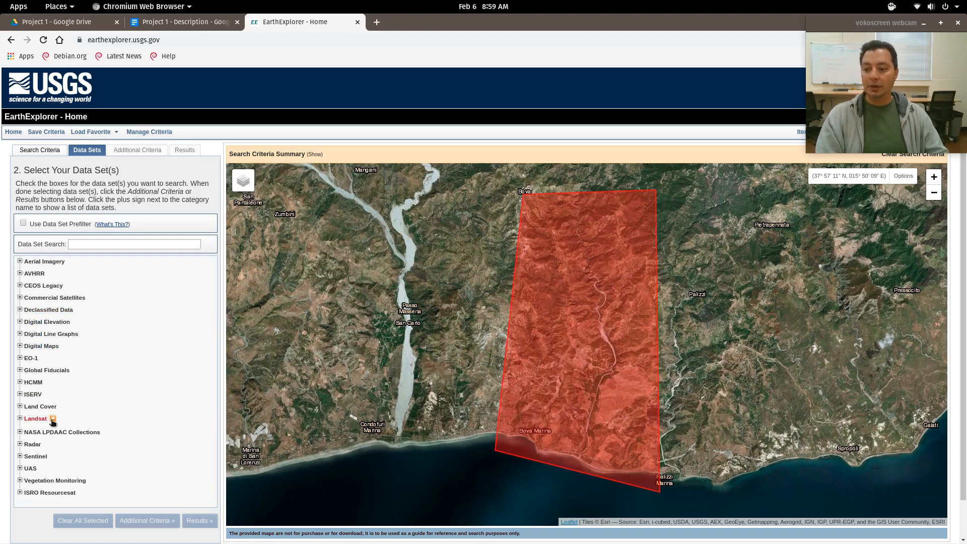
left_click(20, 322)
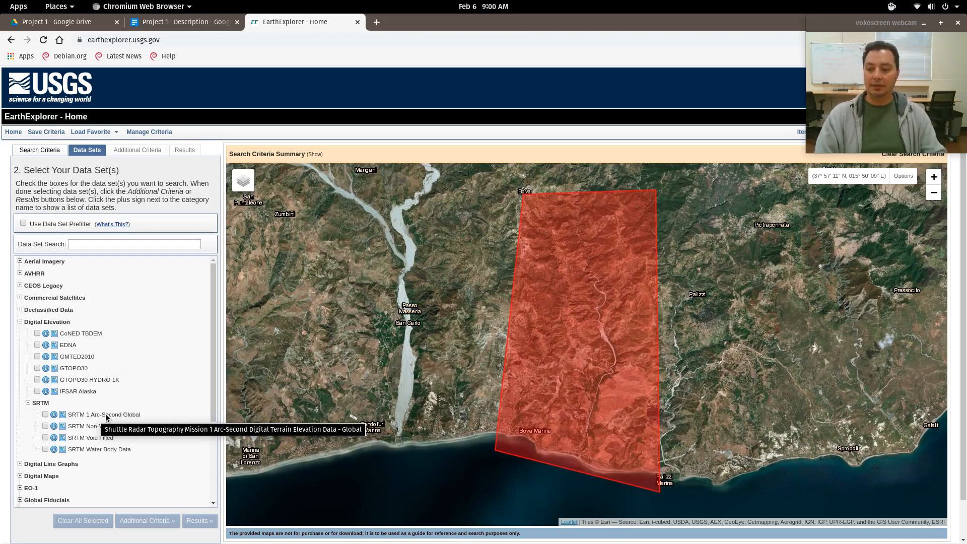
left_click(46, 414)
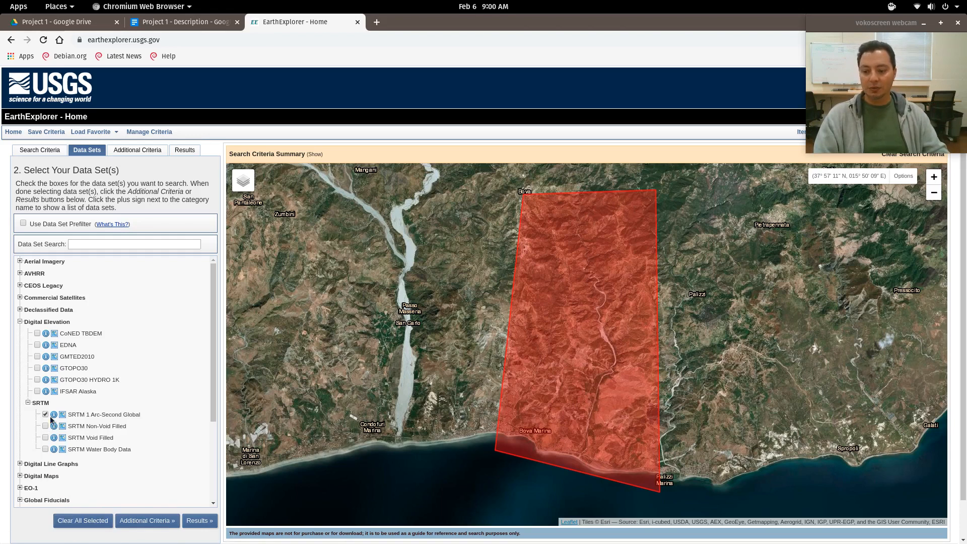
- Check the optional additional criteria for SRTM 1 Arc-Second Global, leave them empty, and run the search for results
left_click(151, 520)
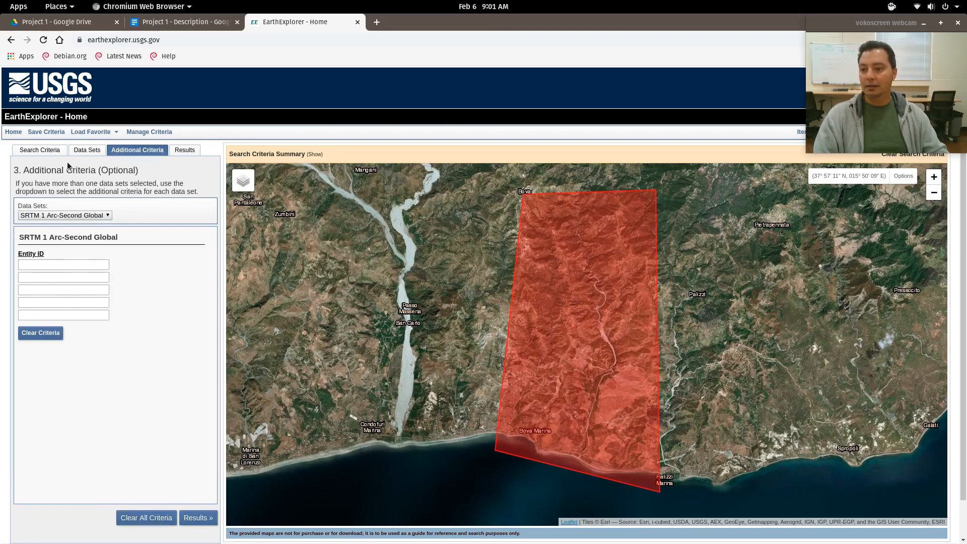
left_click(87, 150)
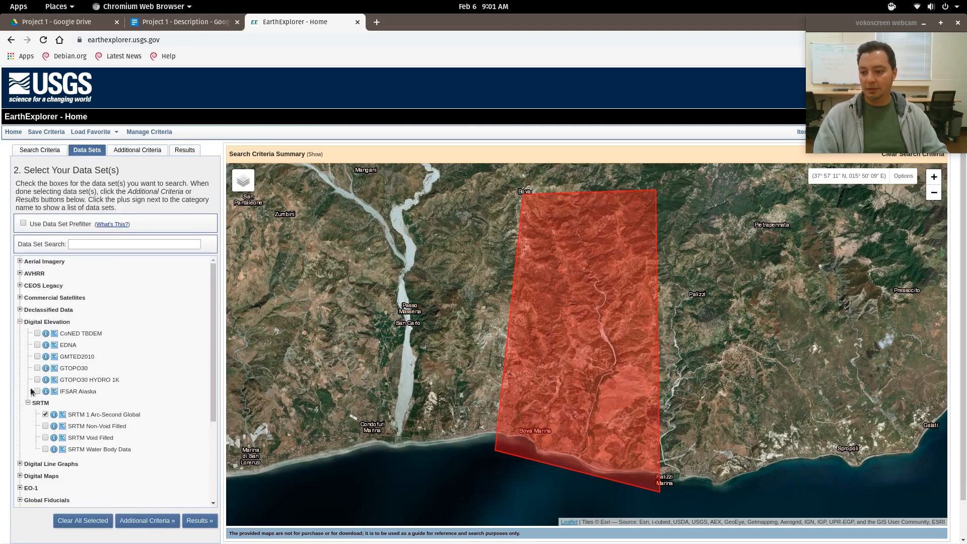
left_click(201, 520)
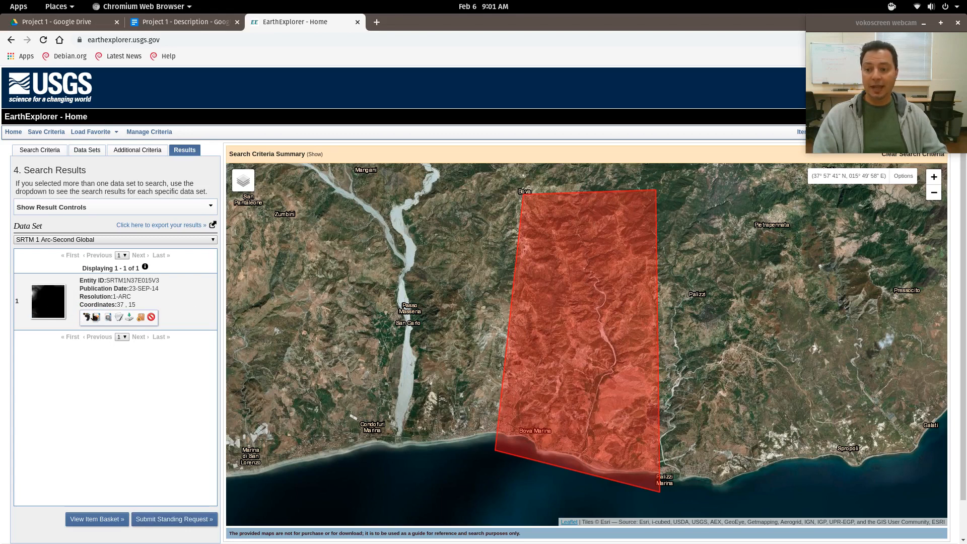
- Examine the SRTM tile's footprint and browse overlay on the map against the search polygon, and hide both again
left_click(87, 318)
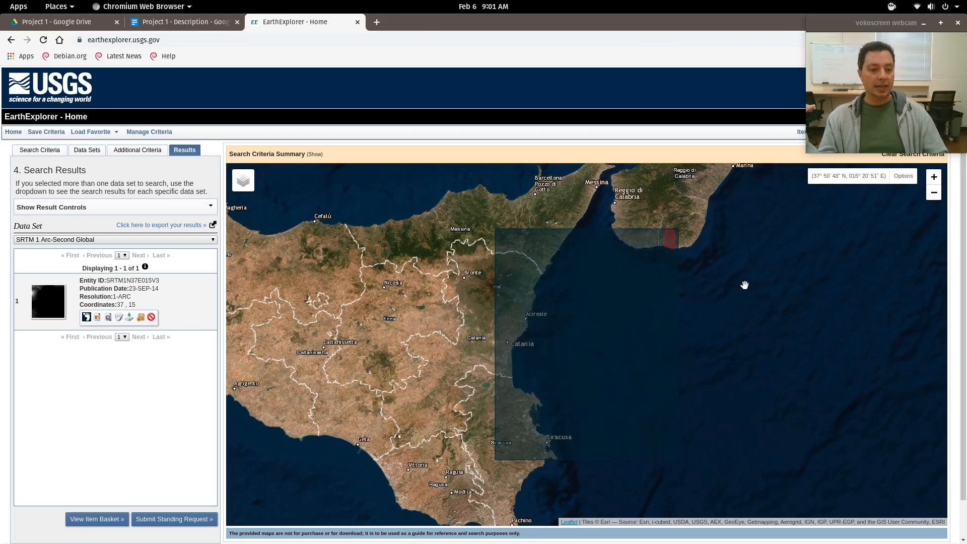
scroll(749, 378, "down", 1)
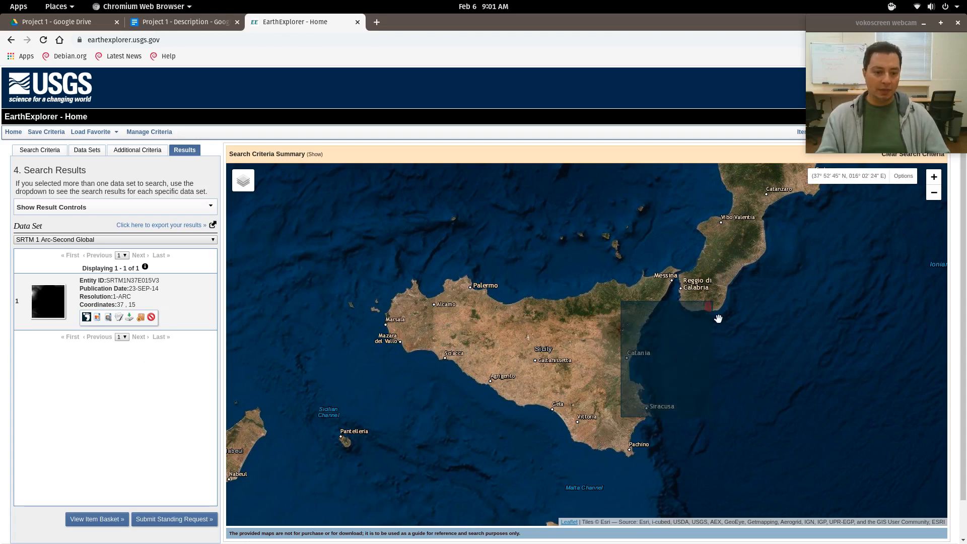
scroll(717, 317, "up", 1)
scroll(685, 313, "up", 1)
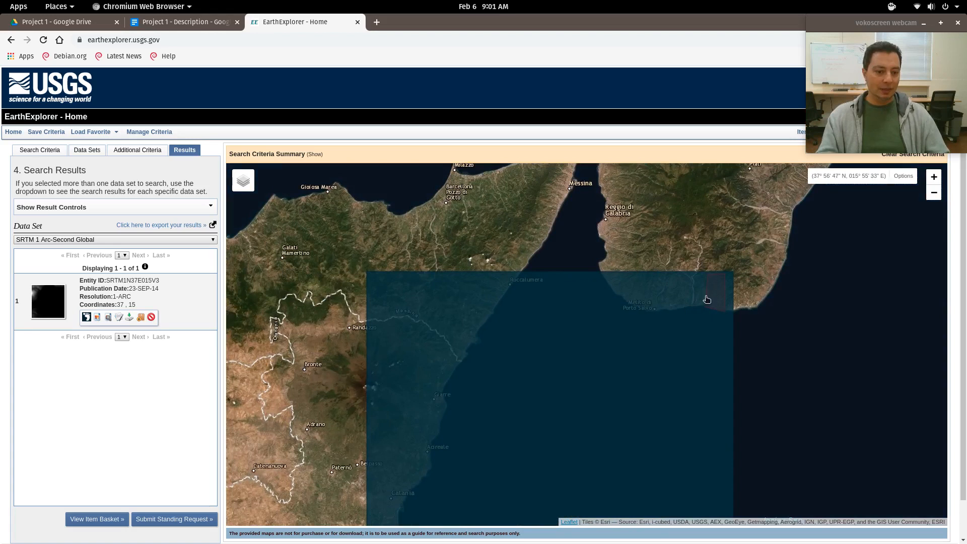
scroll(724, 293, "up", 1)
scroll(725, 292, "up", 1)
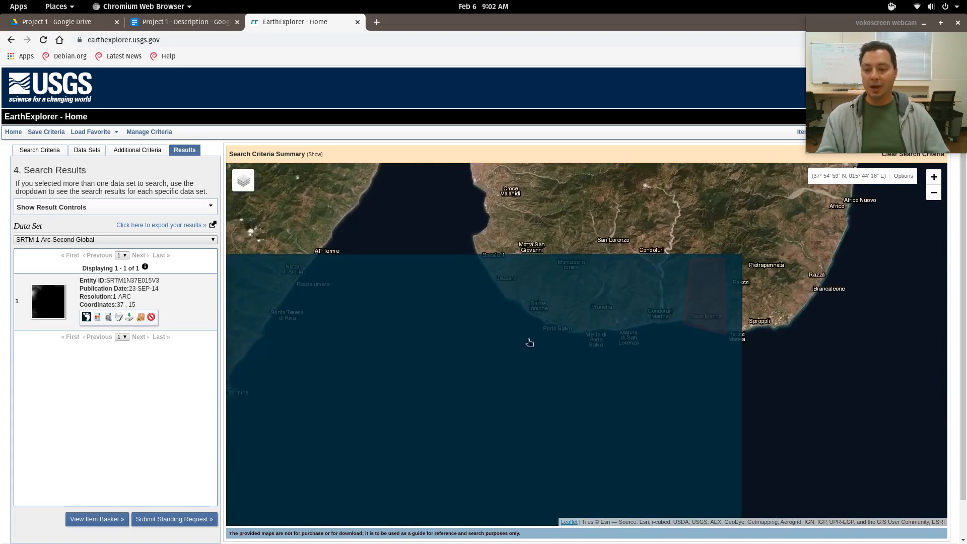
left_click(87, 319)
left_click(97, 318)
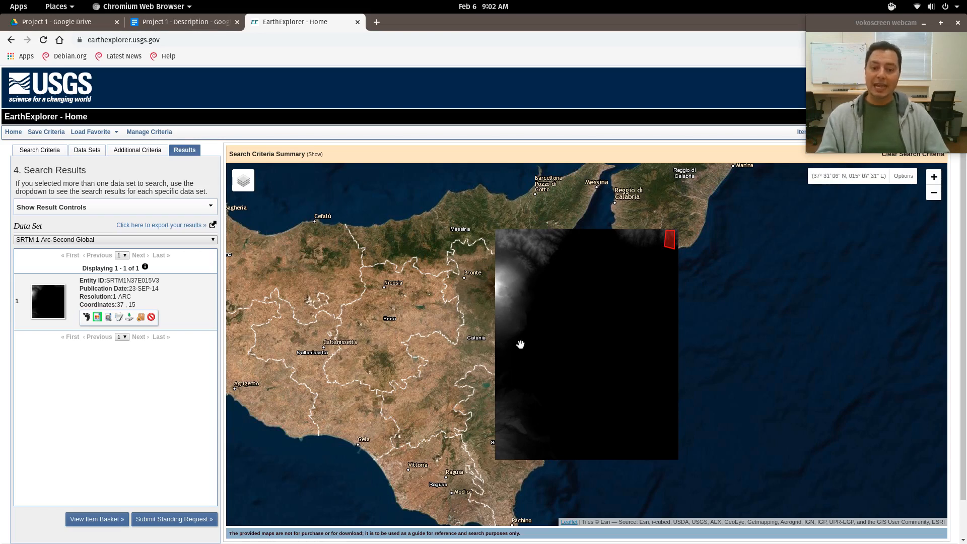
left_click(96, 318)
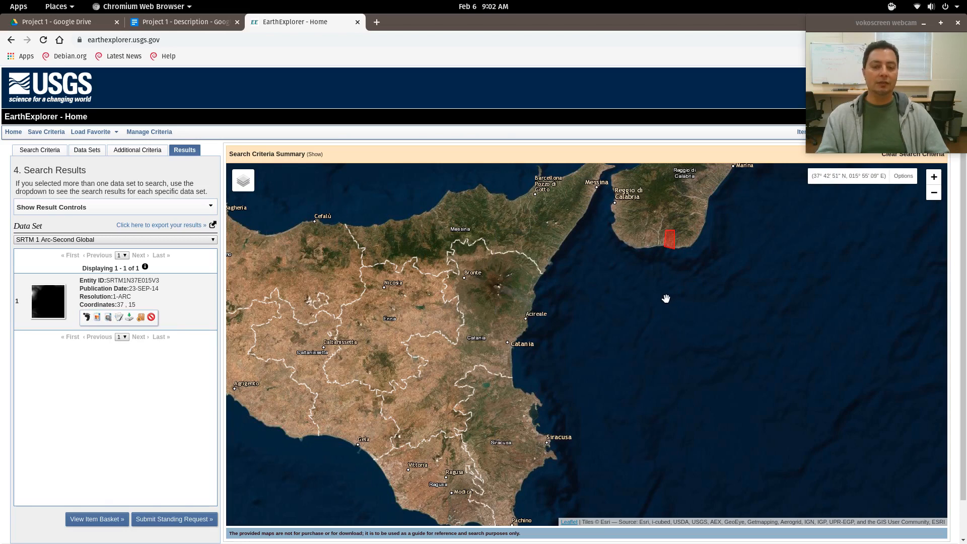
- Examine the SRTM tile's full metadata, including its acquisition date, resolution and corner coordinates
left_click(120, 317)
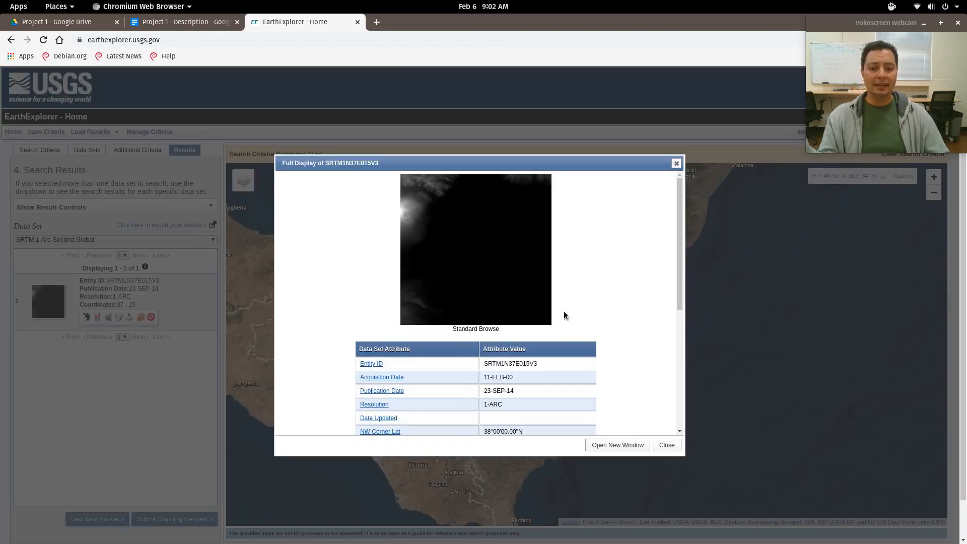
scroll(508, 247, "down", 2)
scroll(508, 262, "down", 2)
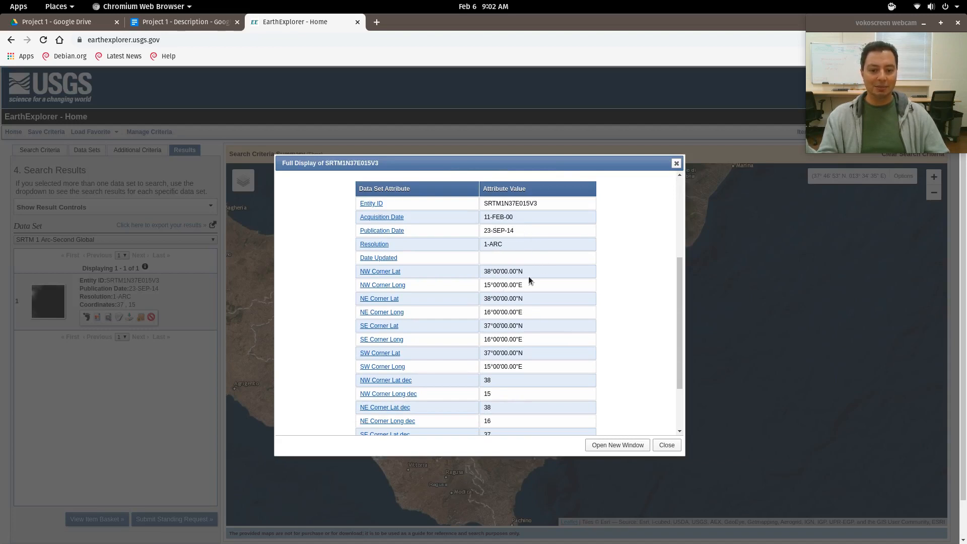
scroll(528, 276, "down", 2)
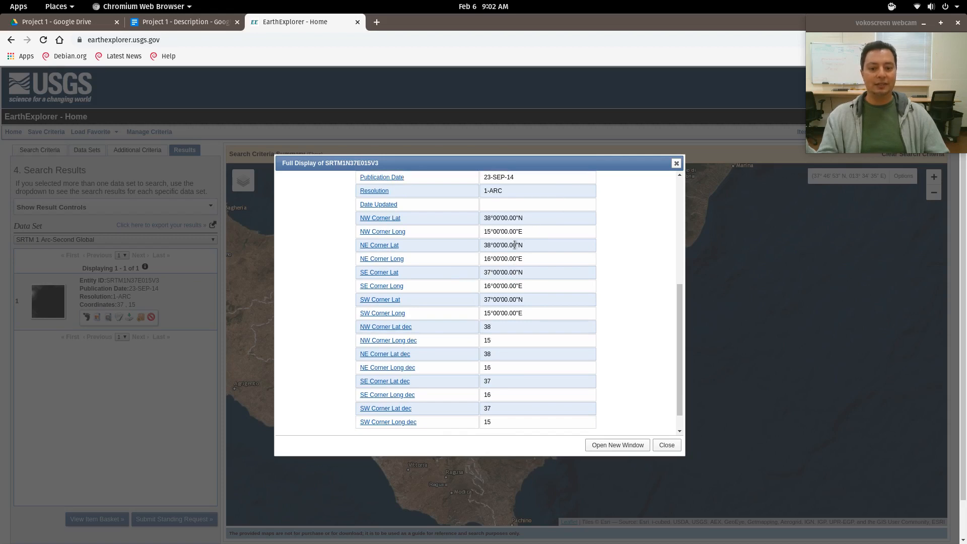
- Review the rest of the SRTM tile's metadata down to the decimal corner coordinates, and close the full display
scroll(501, 282, "down", 1)
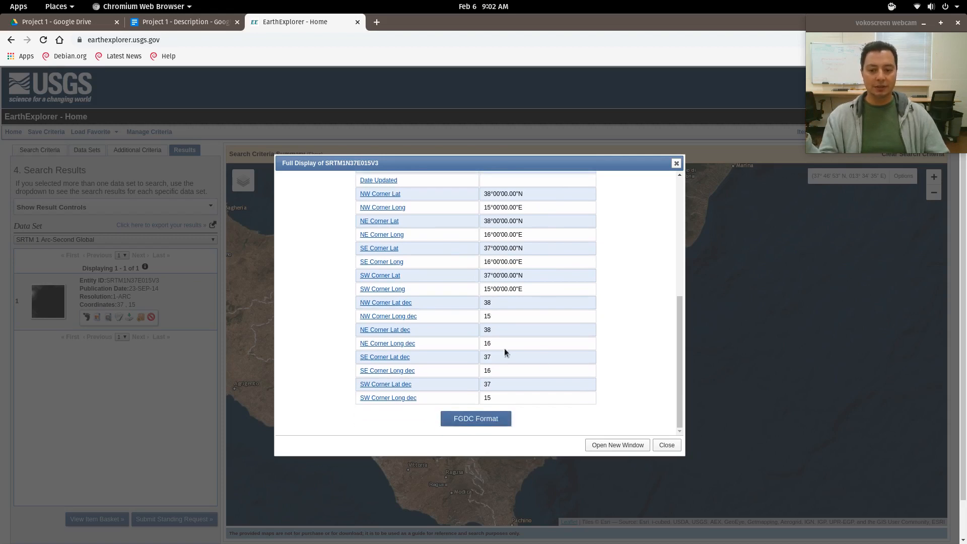
scroll(556, 338, "up", 10)
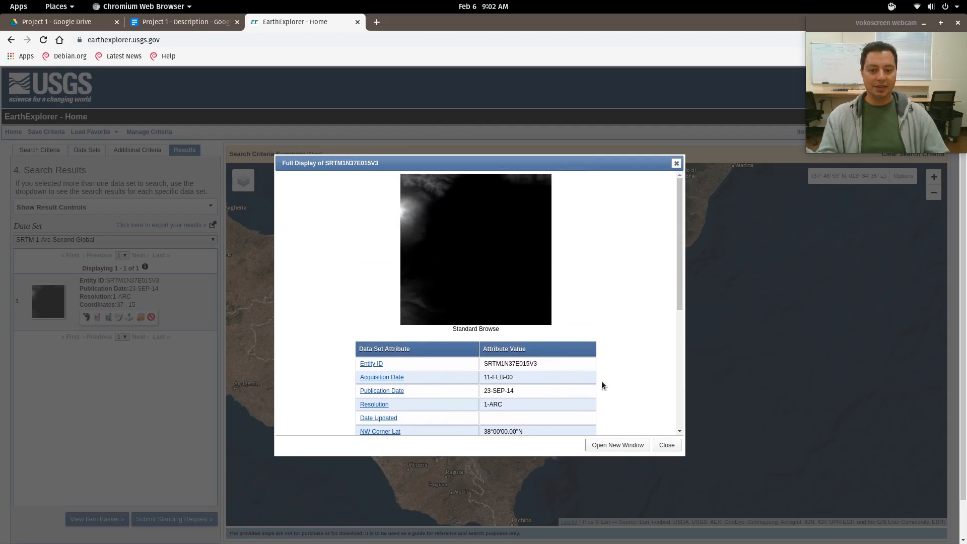
left_click(667, 445)
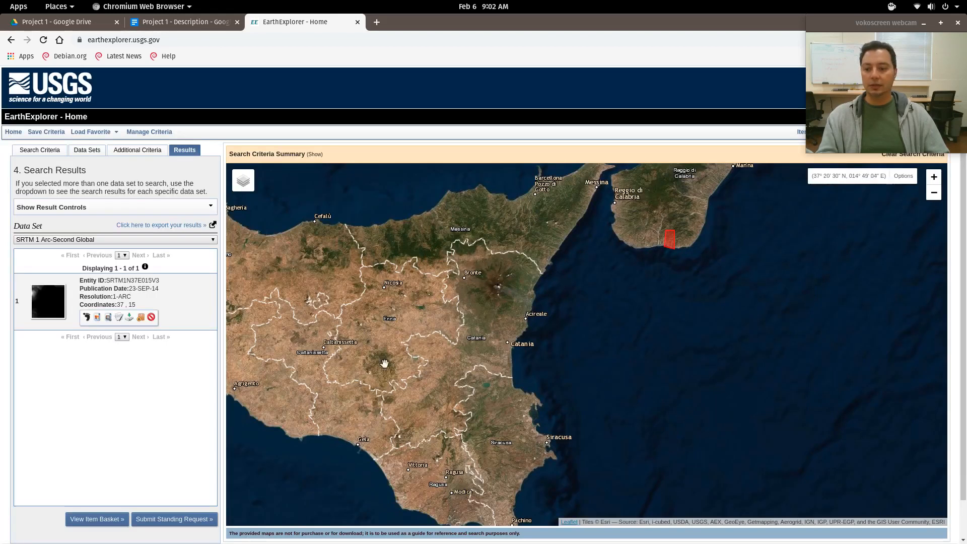
- Download the SRTM tile in GeoTIFF 1 Arc-second format and close the download options
left_click(129, 318)
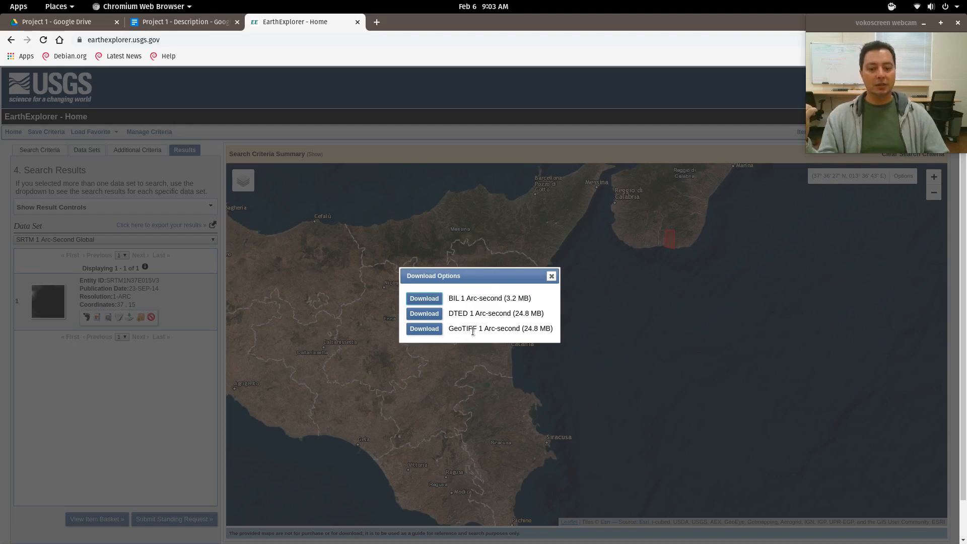
left_click_drag(478, 332, 452, 332)
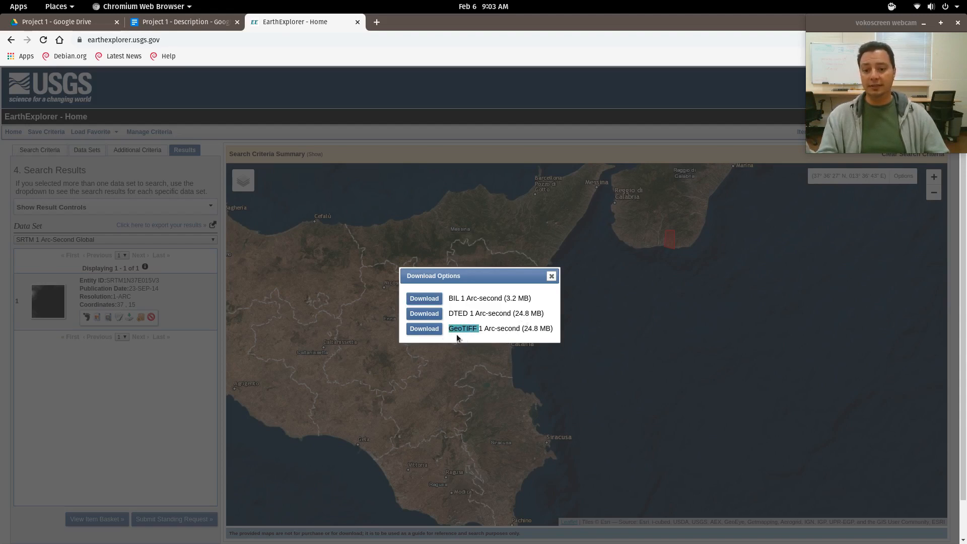
left_click(424, 329)
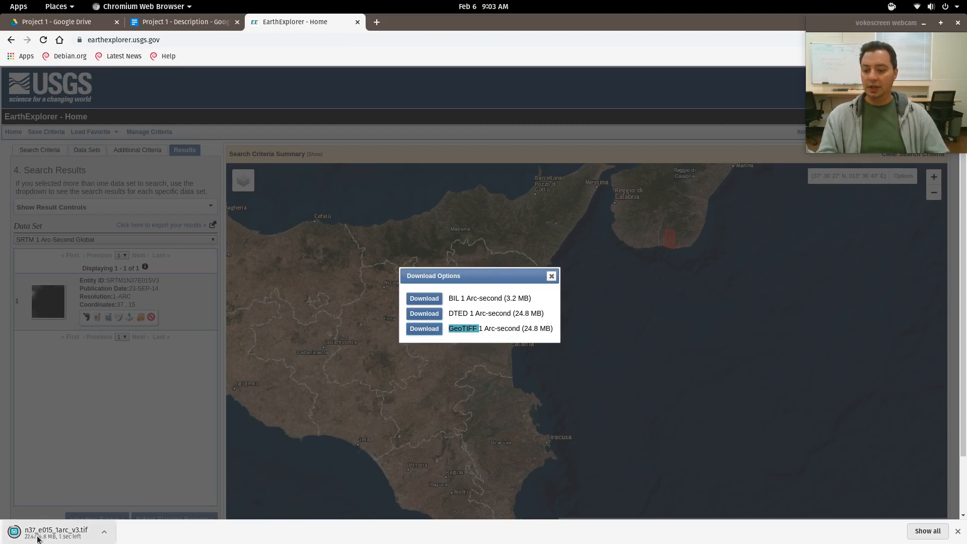
left_click(552, 277)
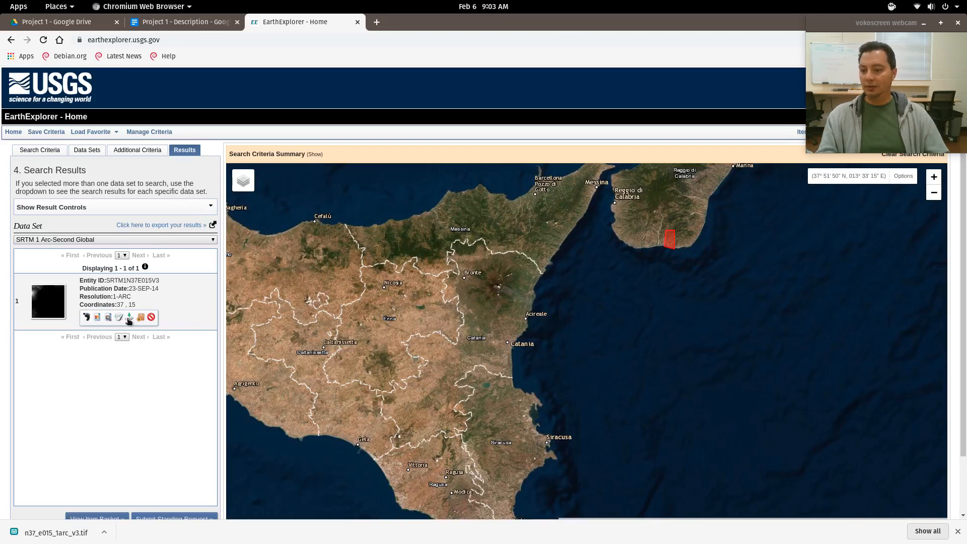
- Deselect SRTM 1 Arc-Second Global in the data sets and look over the remaining data set categories
left_click(80, 153)
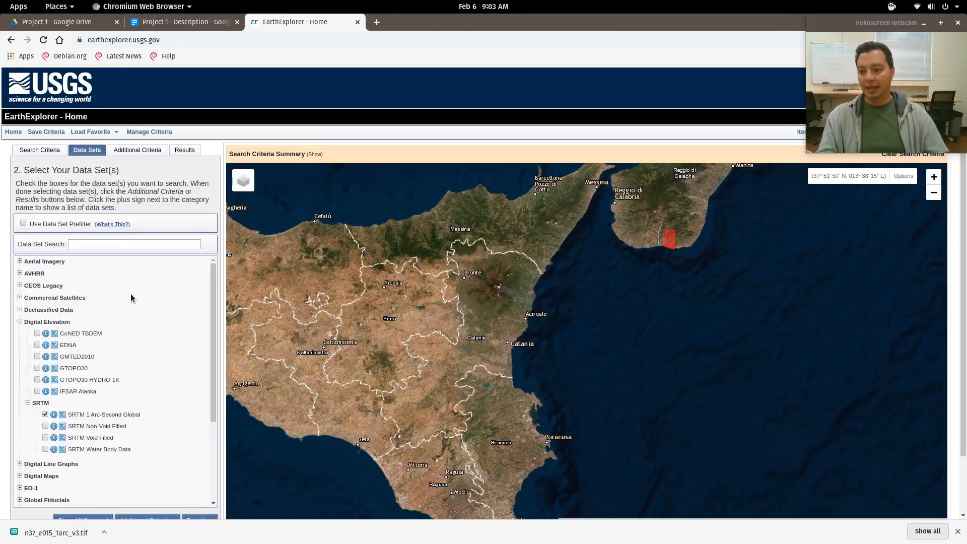
left_click(45, 414)
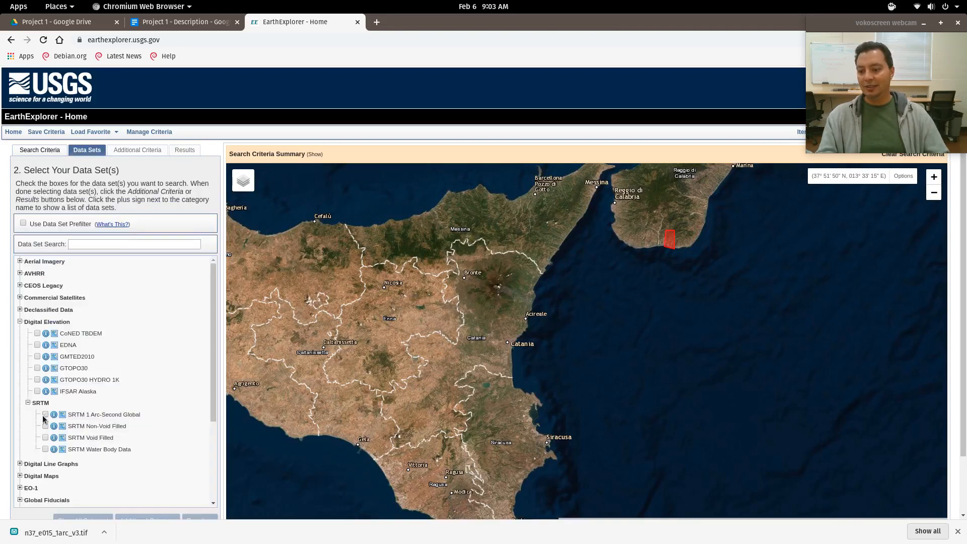
scroll(47, 458, "down", 2)
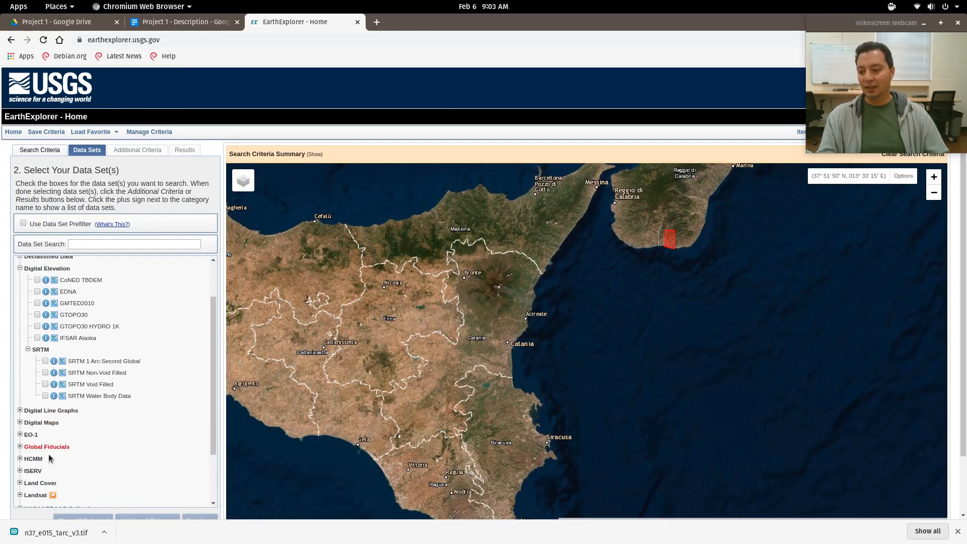
scroll(46, 457, "down", 3)
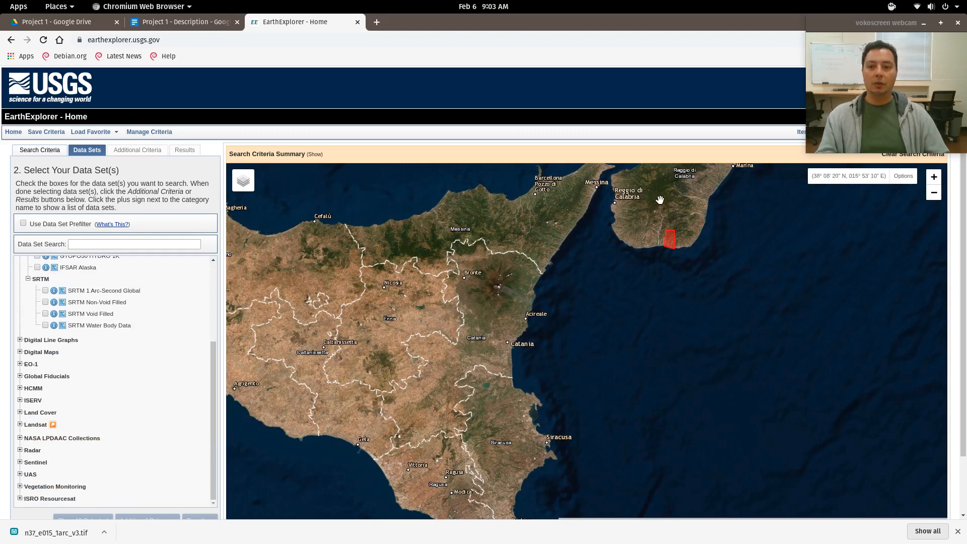
- Close the EarthExplorer page and minimize the browser and QGIS windows to clear the desktop
left_click(358, 23)
left_click(143, 6)
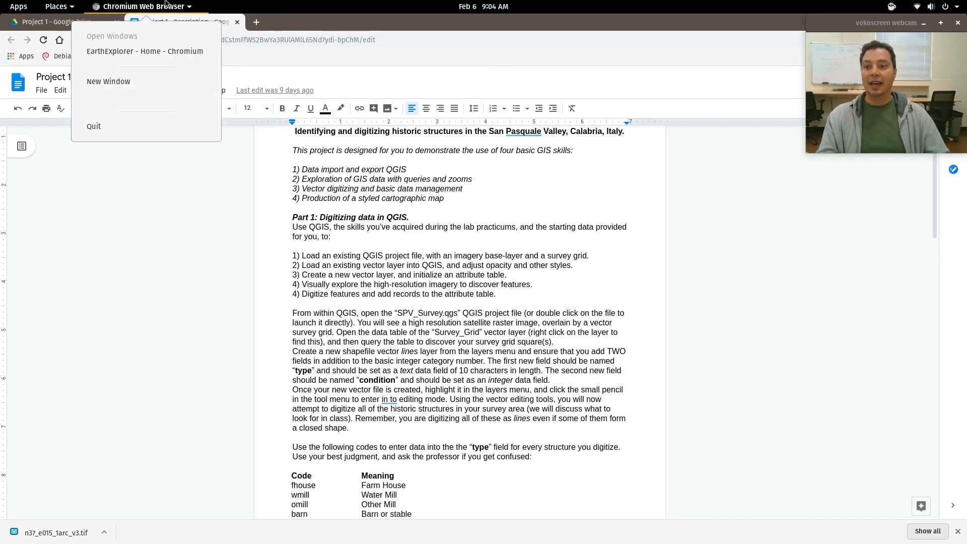
left_click(589, 83)
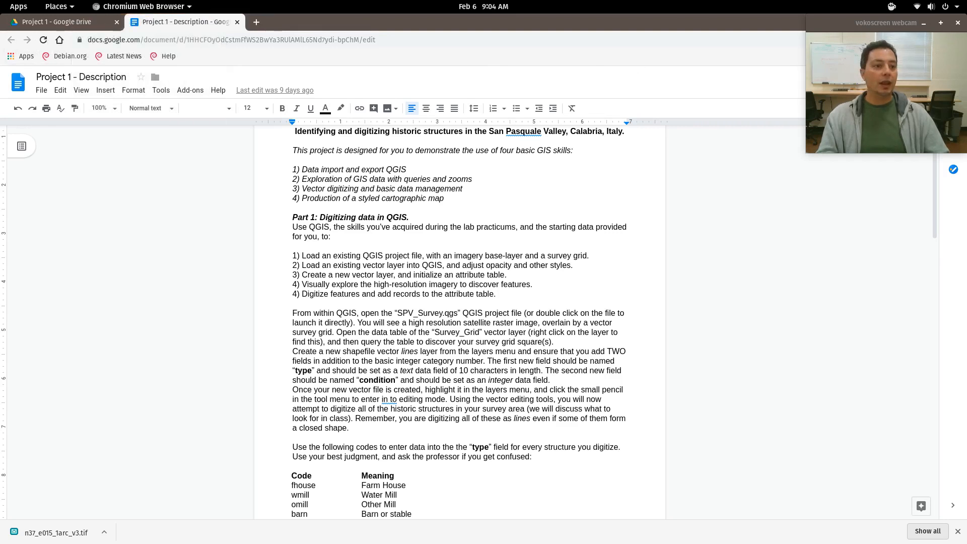
left_click_drag(869, 24, 849, 80)
left_click(915, 22)
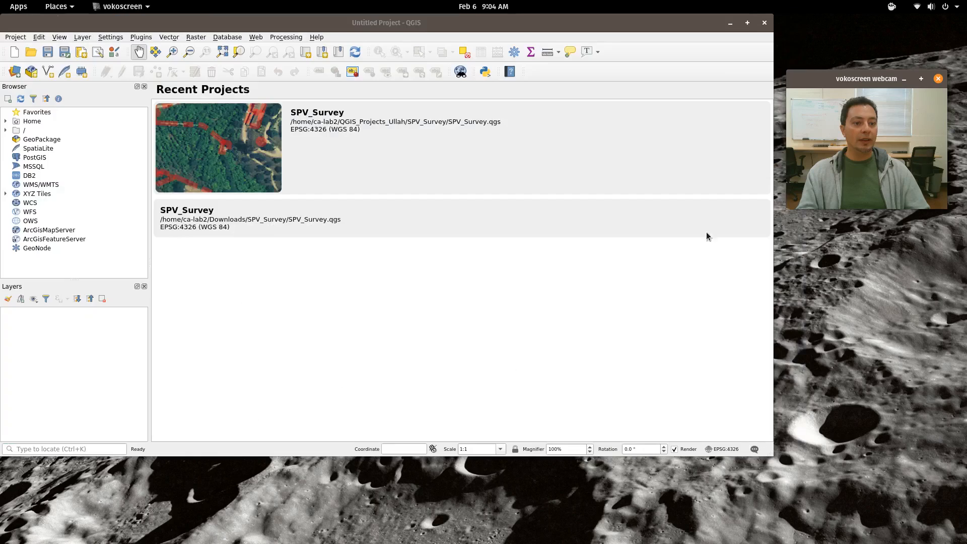
left_click(730, 22)
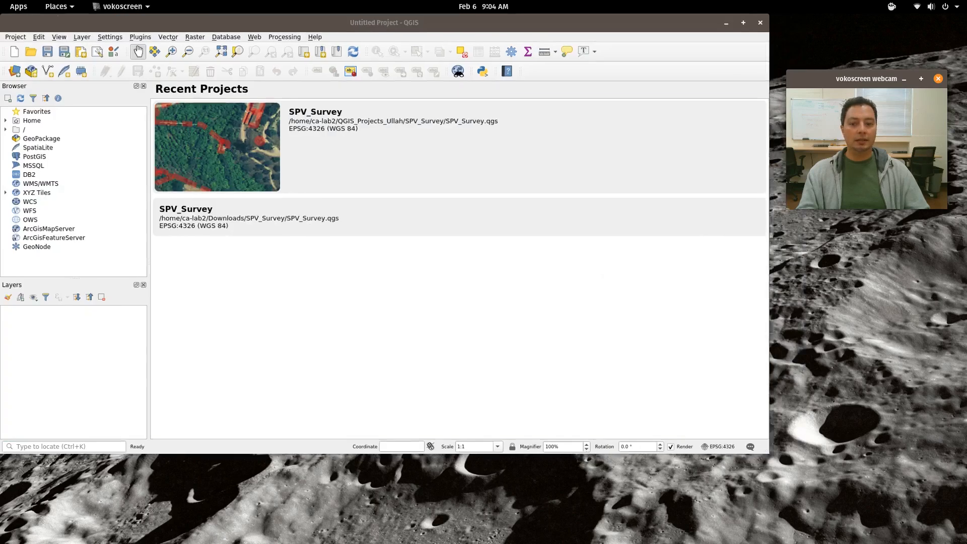
- Open the Downloads folder in the file manager and select the downloaded n37_e015_1arc_v3.tif
key("super")
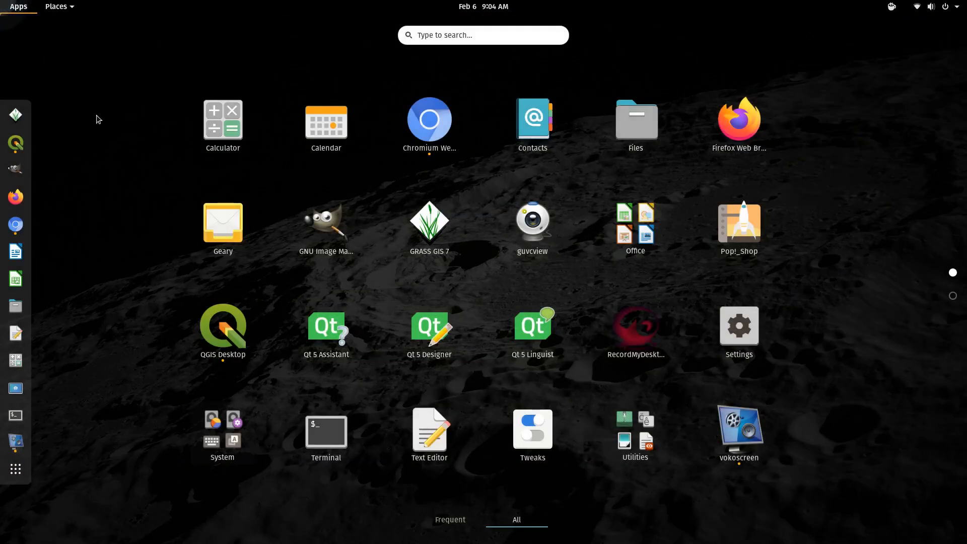
left_click(56, 6)
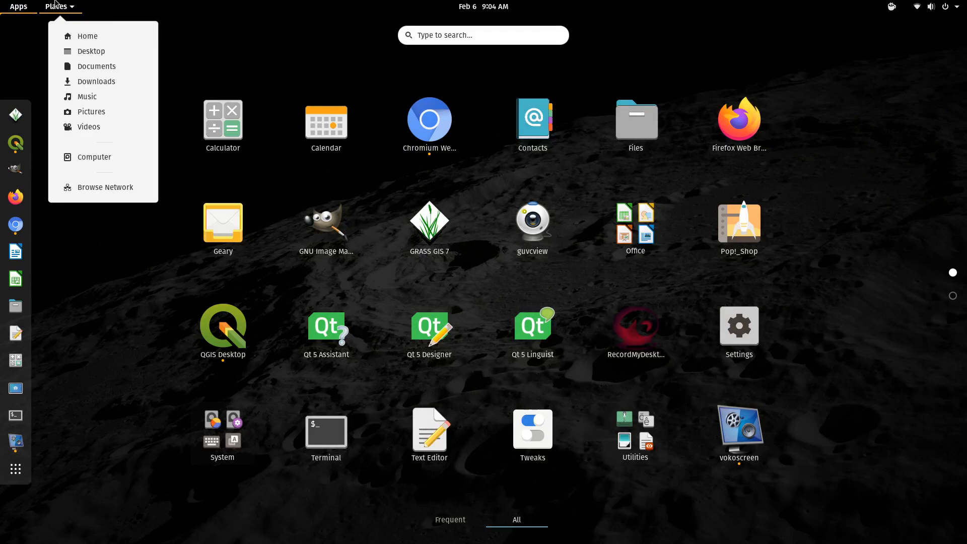
left_click(86, 81)
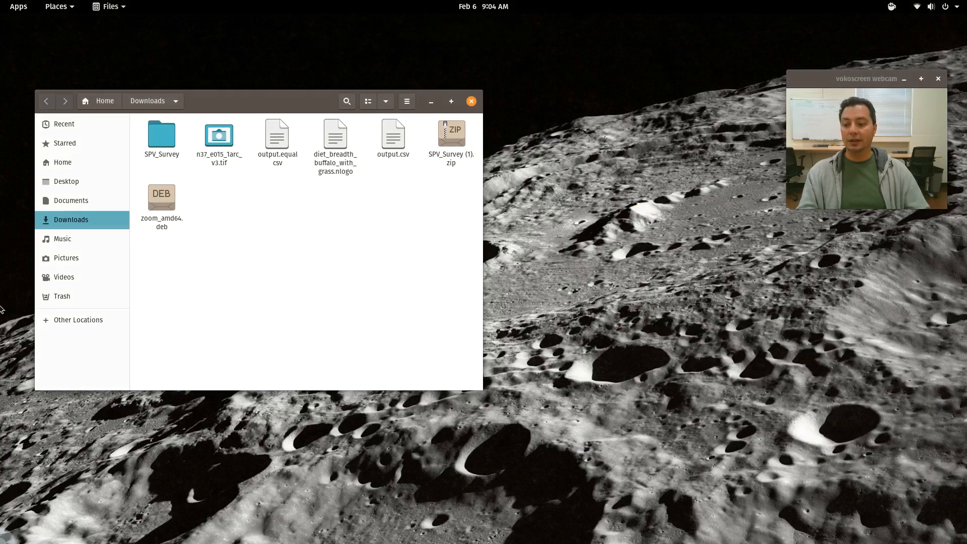
left_click_drag(222, 101, 314, 88)
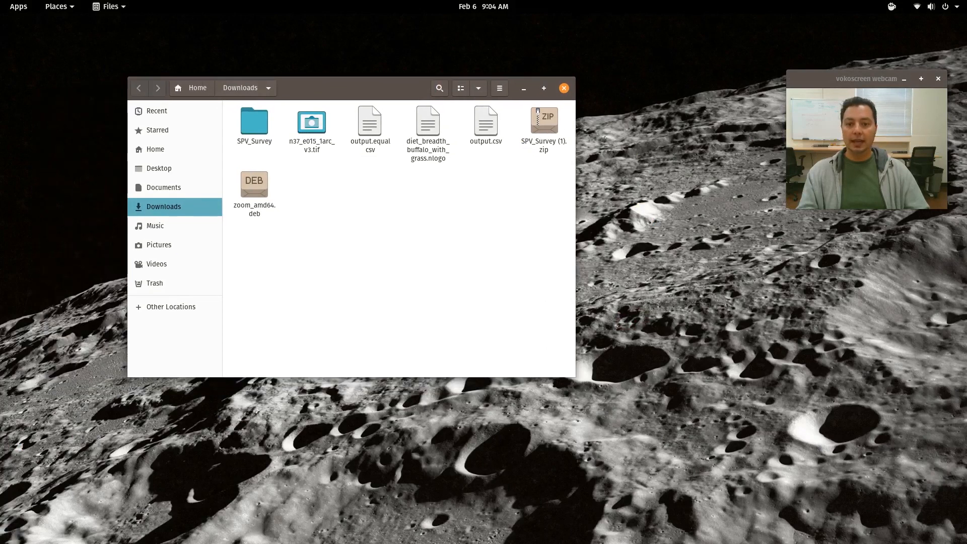
left_click(312, 122)
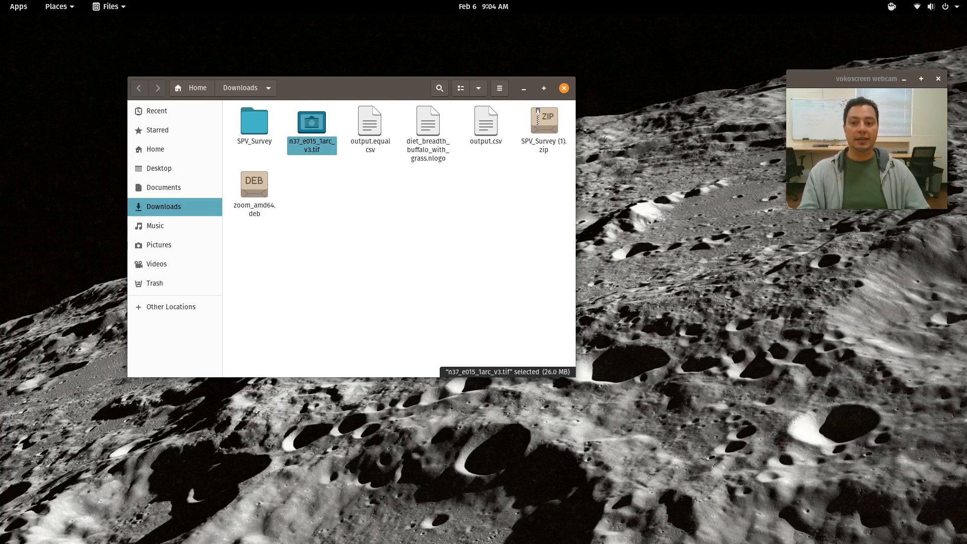
left_click_drag(360, 82, 437, 75)
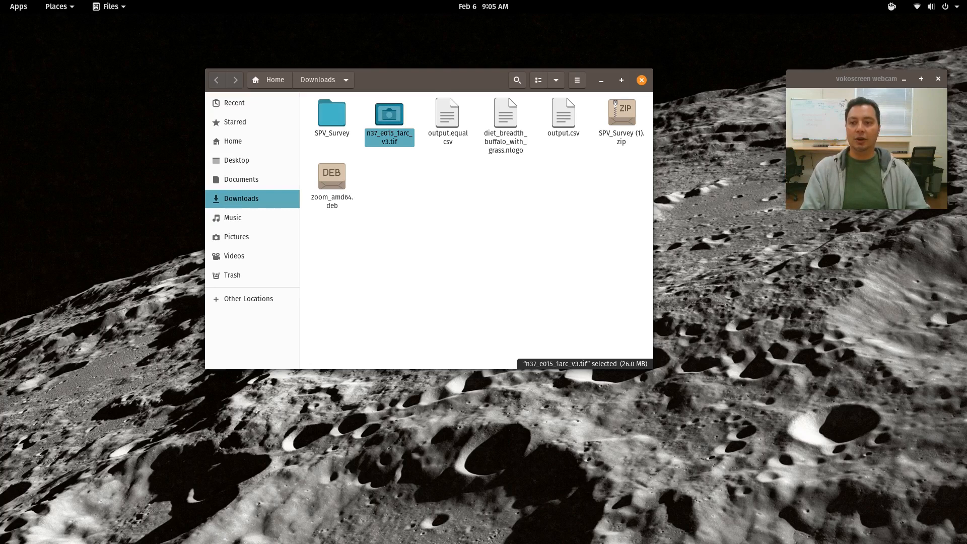
left_click_drag(416, 74, 543, 76)
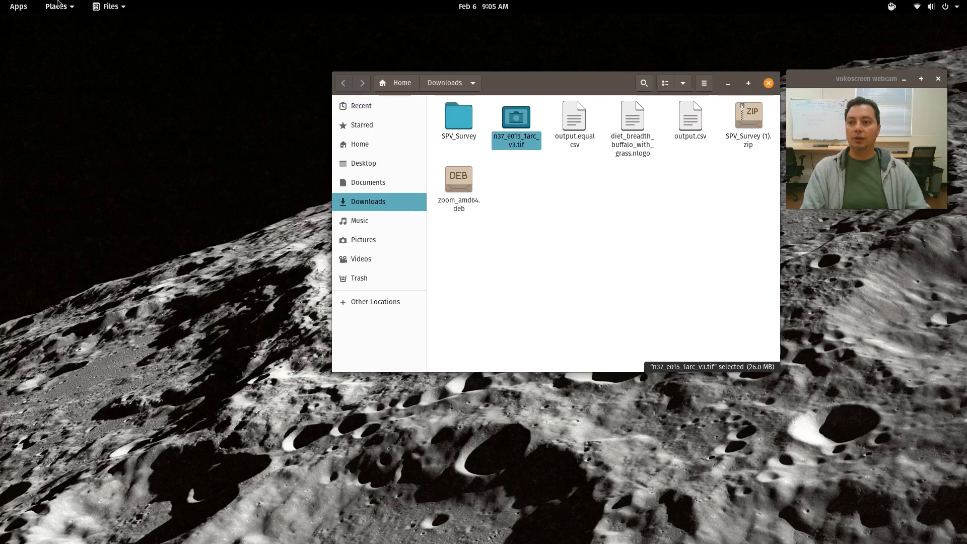
- Open a second file manager window, go to the home folder, and place the Downloads window beside it
left_click(57, 7)
left_click(75, 66)
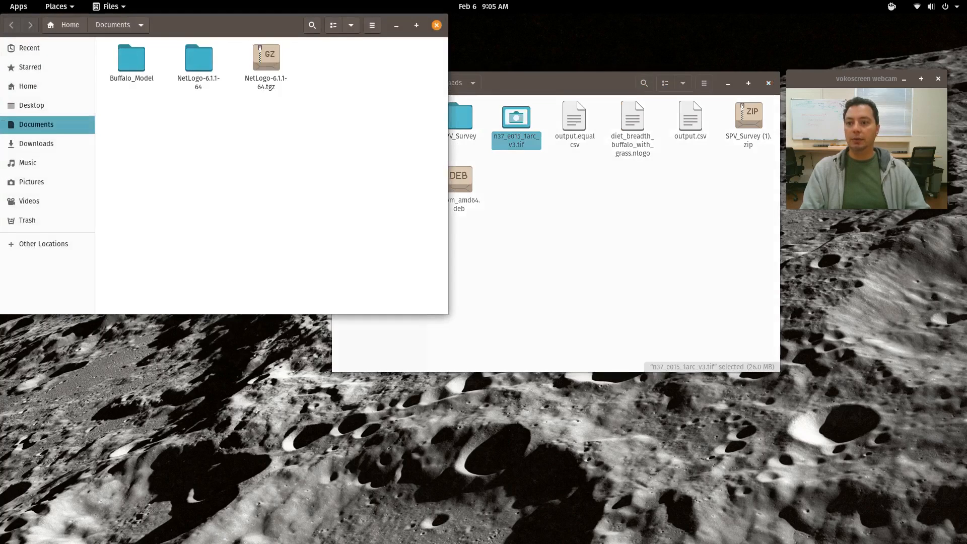
left_click(69, 26)
left_click(127, 107)
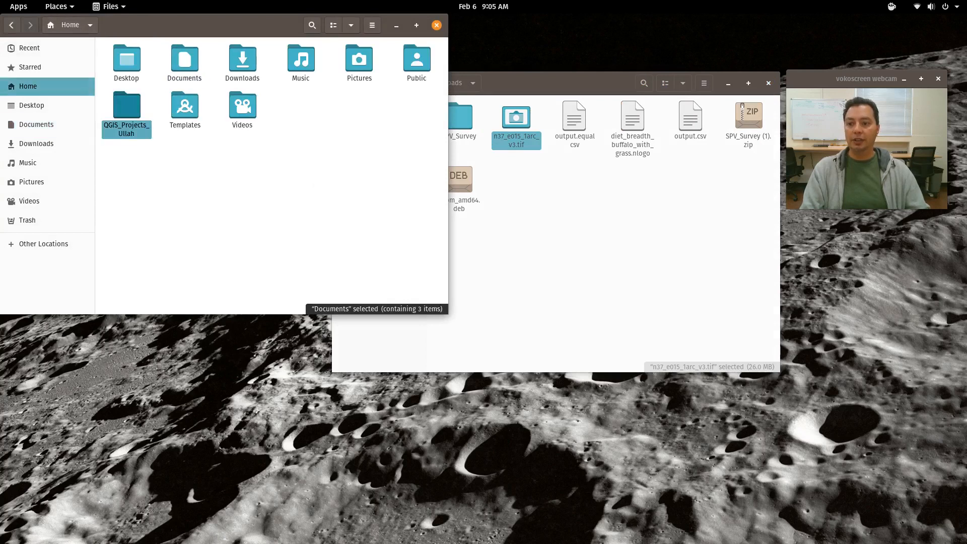
left_click_drag(597, 84, 634, 26)
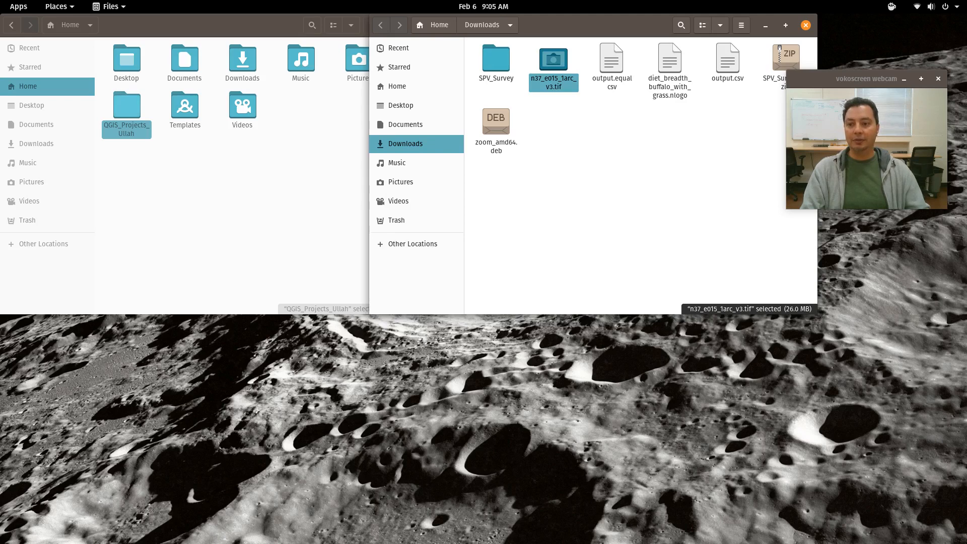
- Move n37_e015_1arc_v3.tif from Downloads into the Raster folder of the SPV_Survey project in the QGIS projects folder
double_click(127, 107)
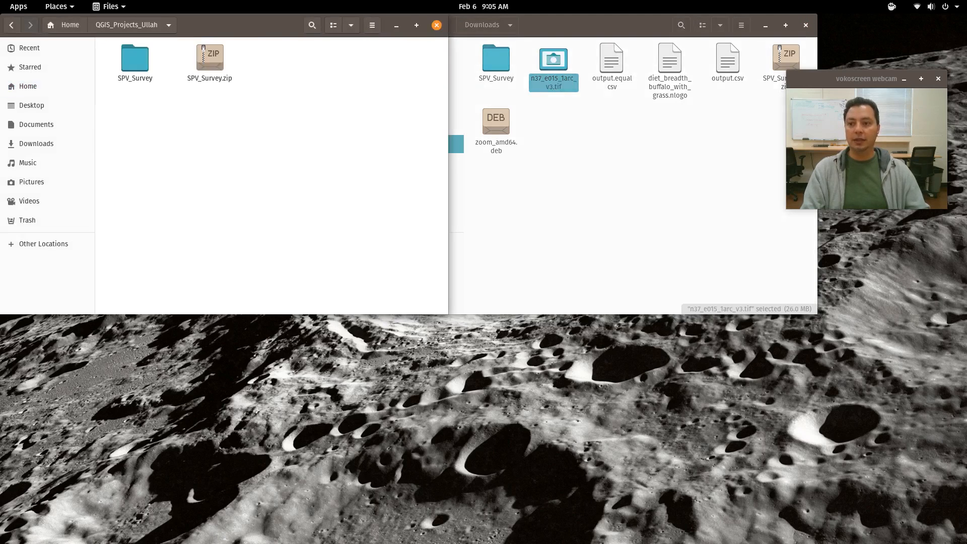
left_click(135, 59)
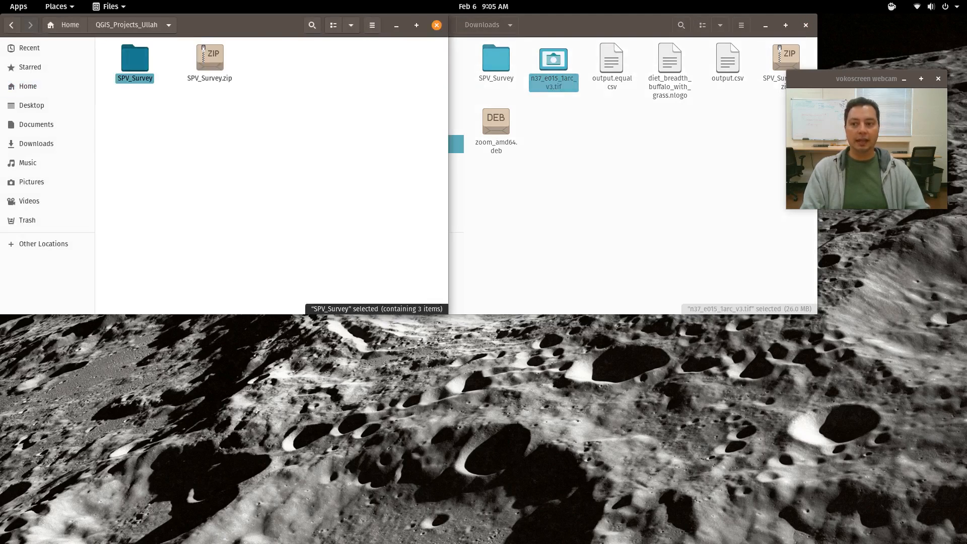
double_click(134, 59)
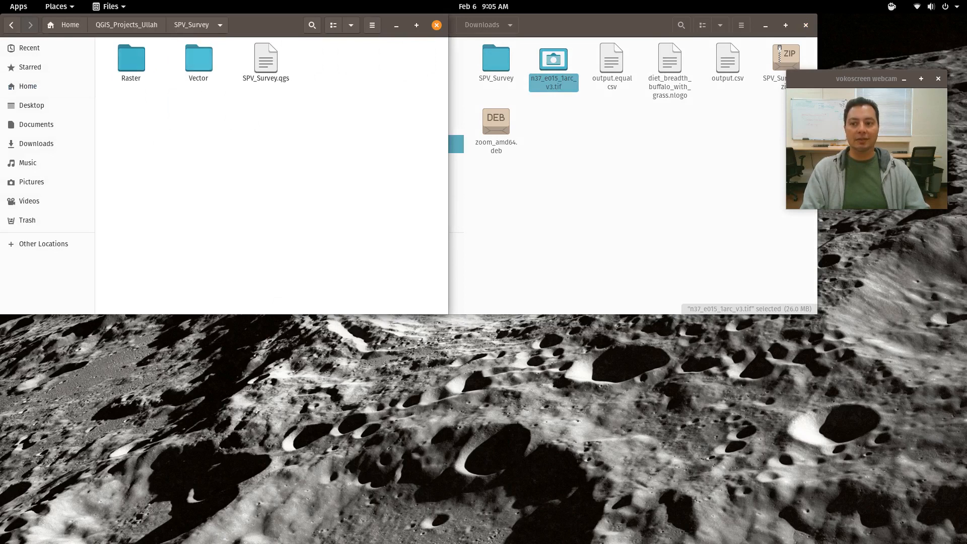
double_click(131, 59)
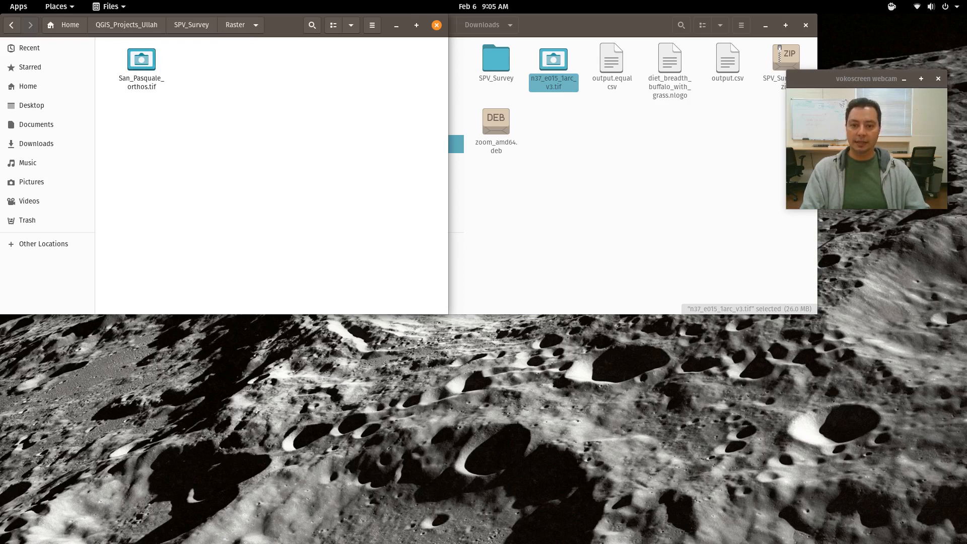
left_click(559, 166)
left_click_drag(556, 64, 277, 78)
left_click(216, 146)
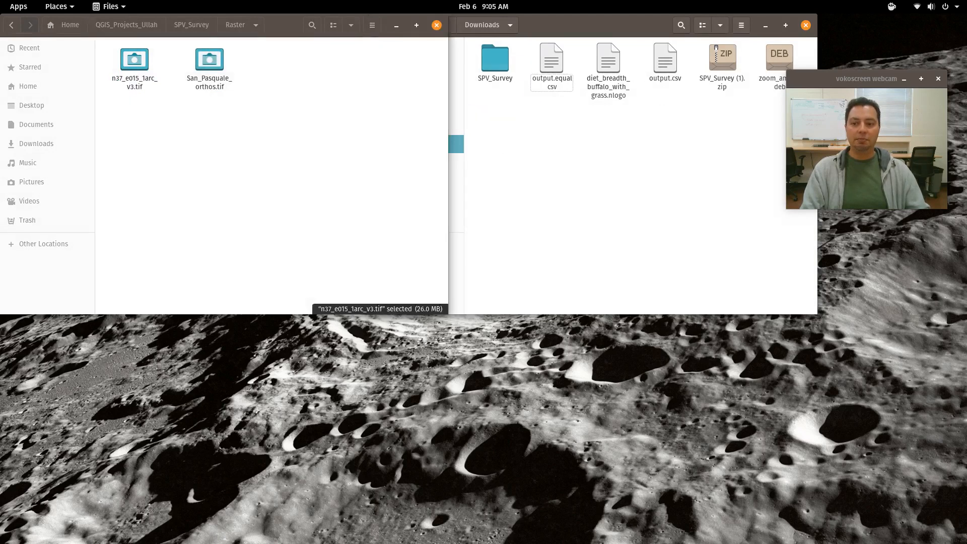
- Create an Elevation folder inside the Raster folder and move n37_e015_1arc_v3.tif into it
right_click(212, 139)
left_click(246, 148)
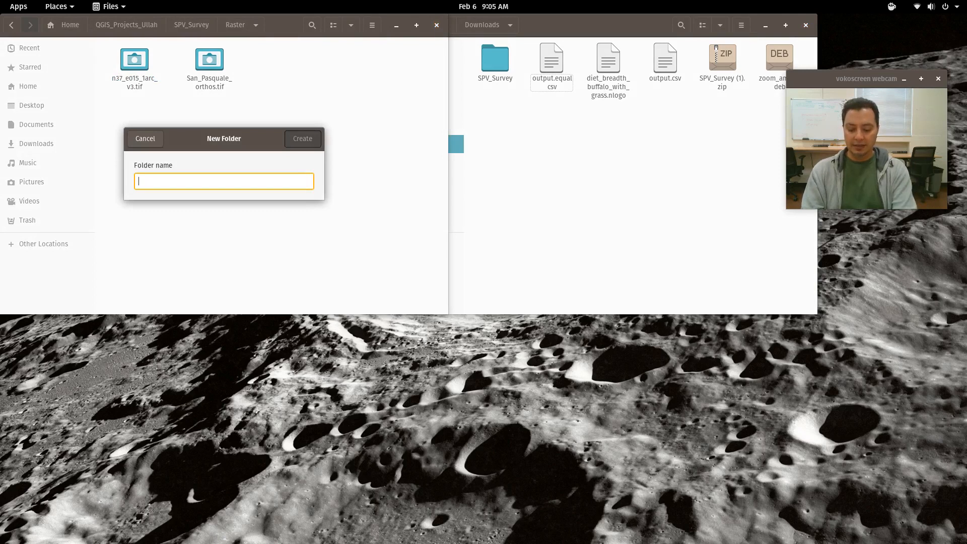
type("DEM")
key("BackSpace")
key("BackSpace")
key("BackSpace")
type("Elevation")
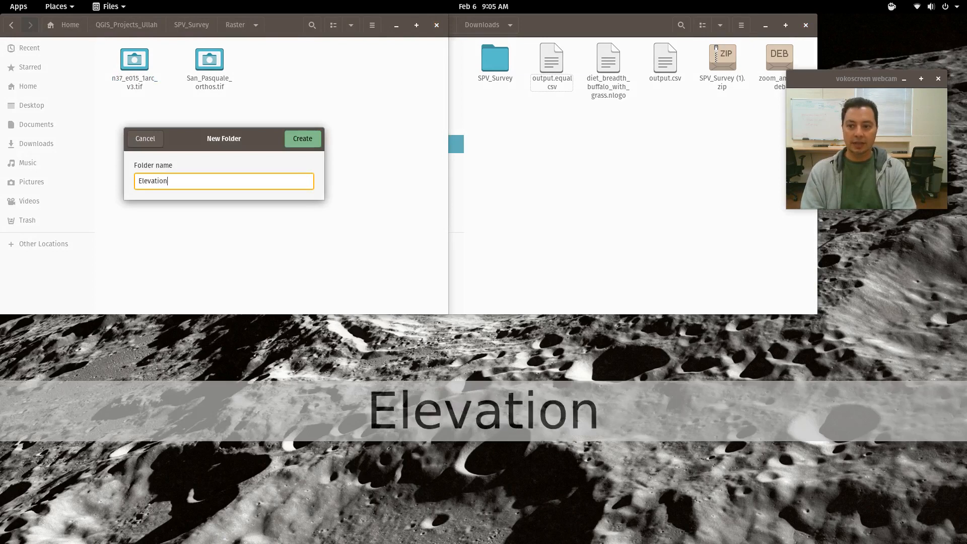
key("Return")
left_click_drag(198, 66, 132, 60)
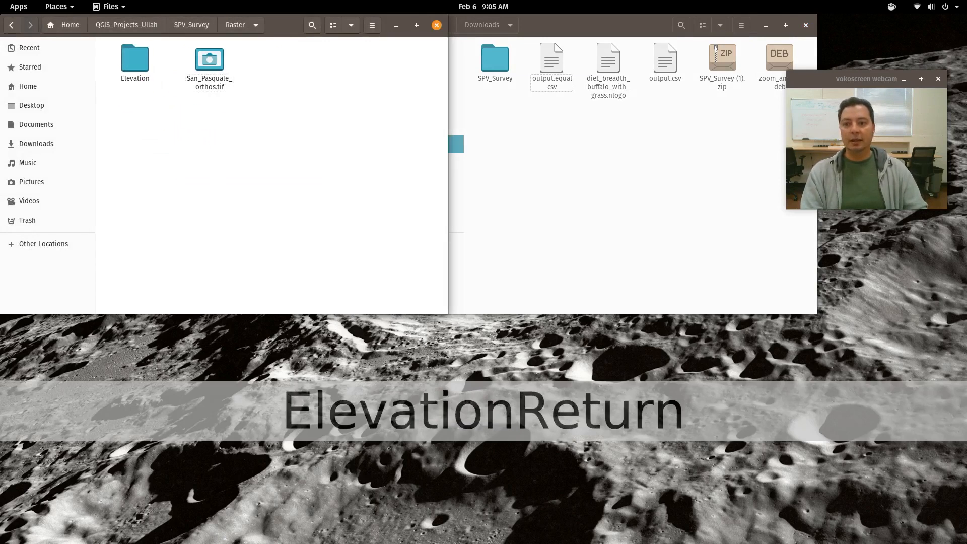
- Create a second folder named Imager inside the Raster folder
right_click(299, 61)
left_click(322, 68)
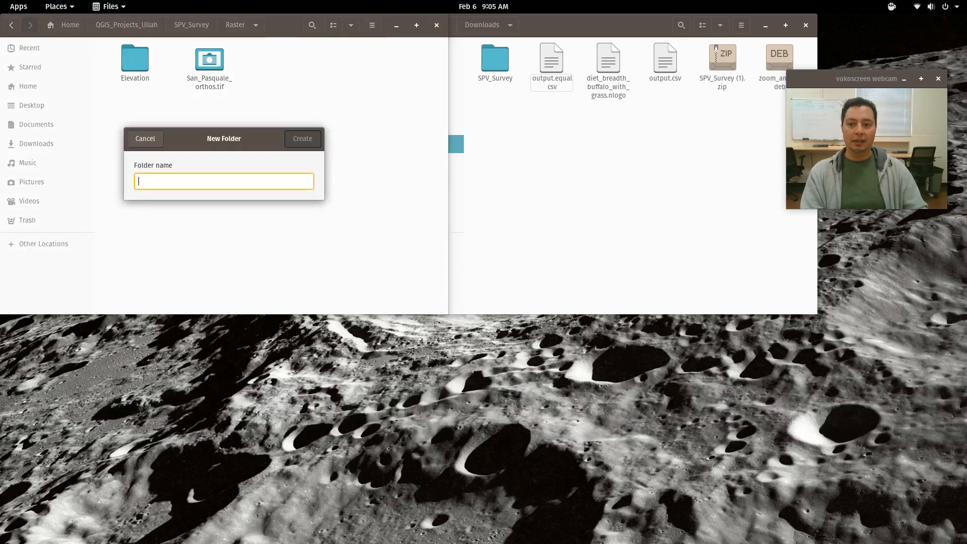
type("Imager")
key("Return")
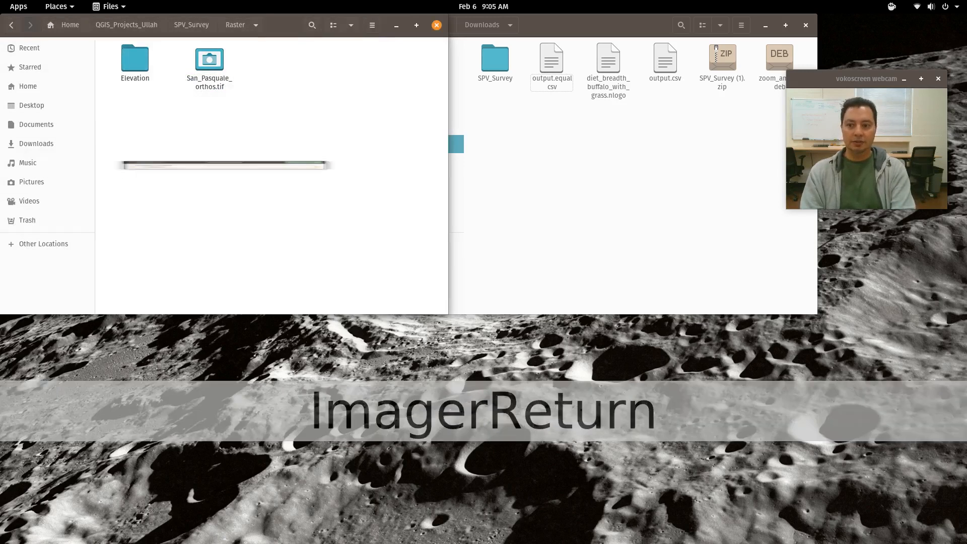
- Rename the Imager folder as Imagery and move San_Pasquale_orthos.tif into it
right_click(201, 68)
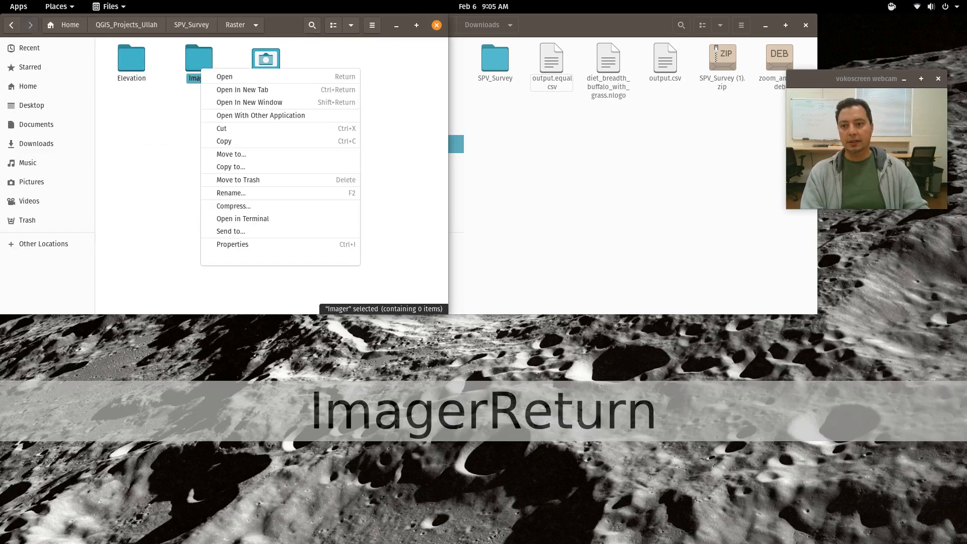
left_click(231, 193)
left_click(187, 121)
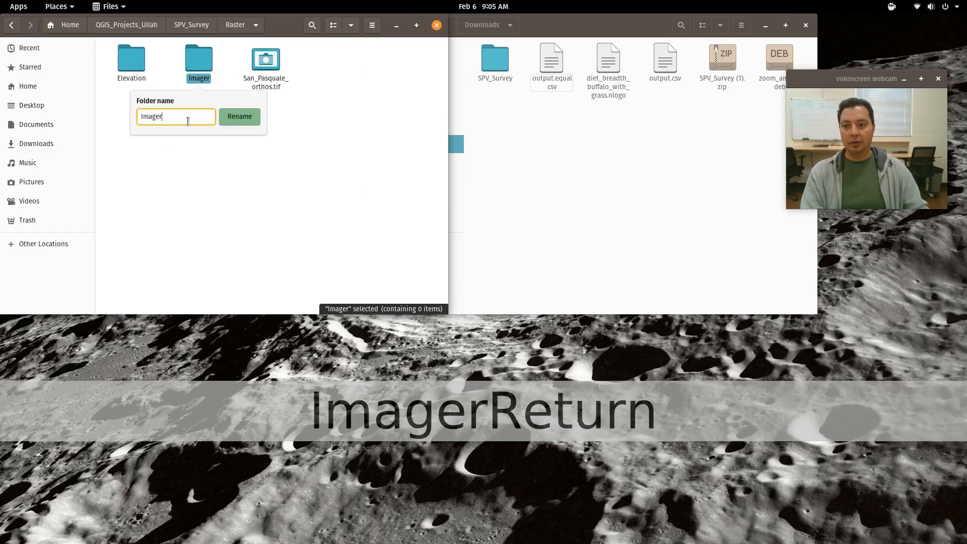
type("y")
key("Return")
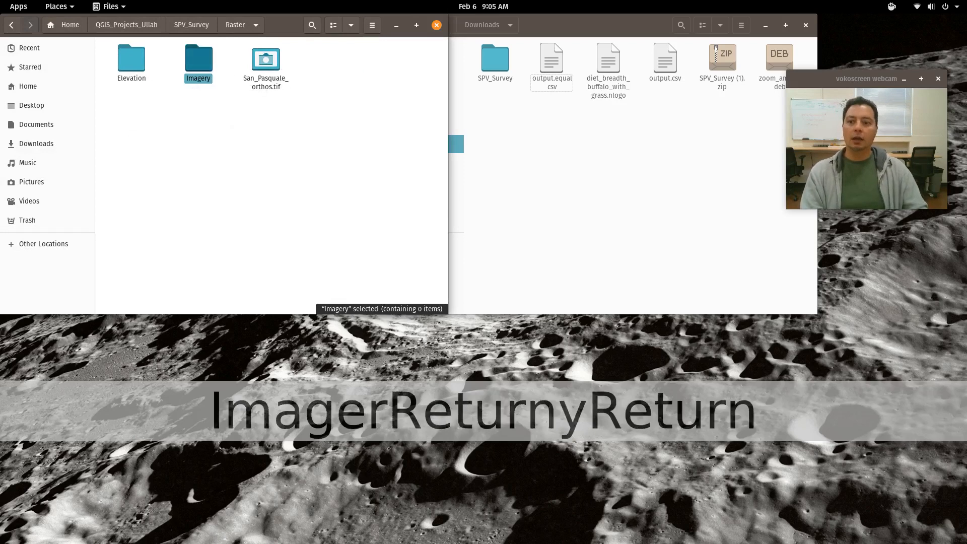
left_click_drag(266, 60, 200, 60)
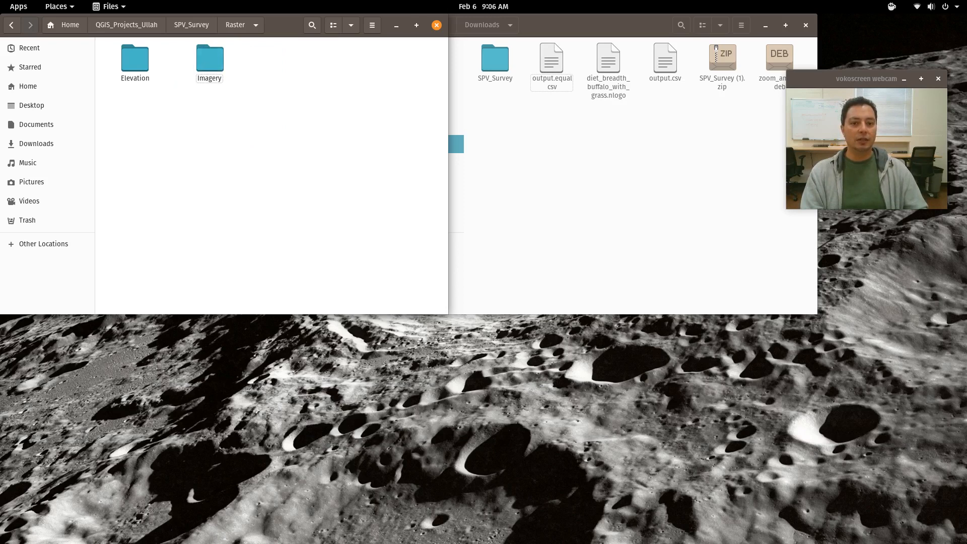
- Close the Downloads window and open the SPV_Survey project file from the SPV_Survey folder in QGIS
left_click(625, 176)
left_click(805, 24)
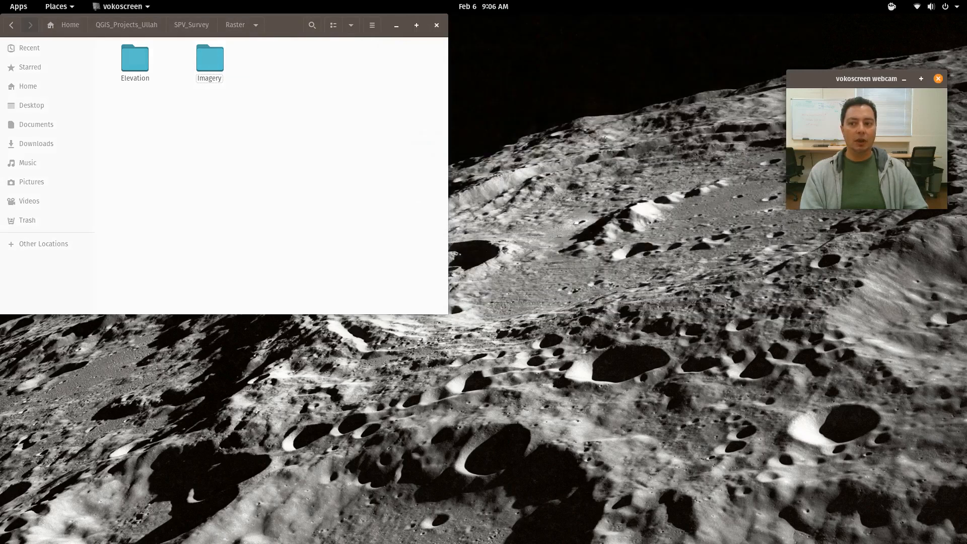
left_click(197, 26)
left_click(265, 60)
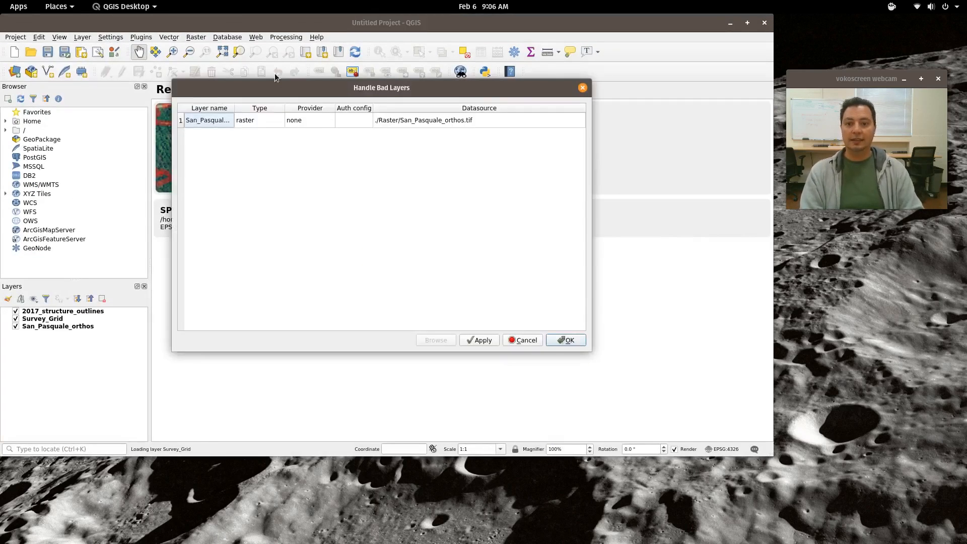
- Repair the broken San_Pasquale_orthos layer by pointing its data source to San_Pasquale_orthos.tif in the project's Raster/Imagery folder
left_click(466, 125)
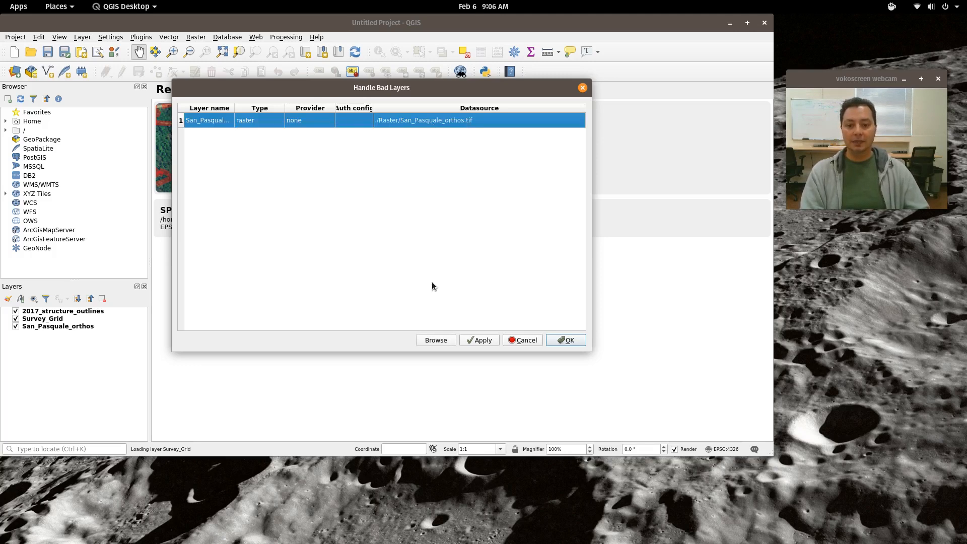
left_click(436, 340)
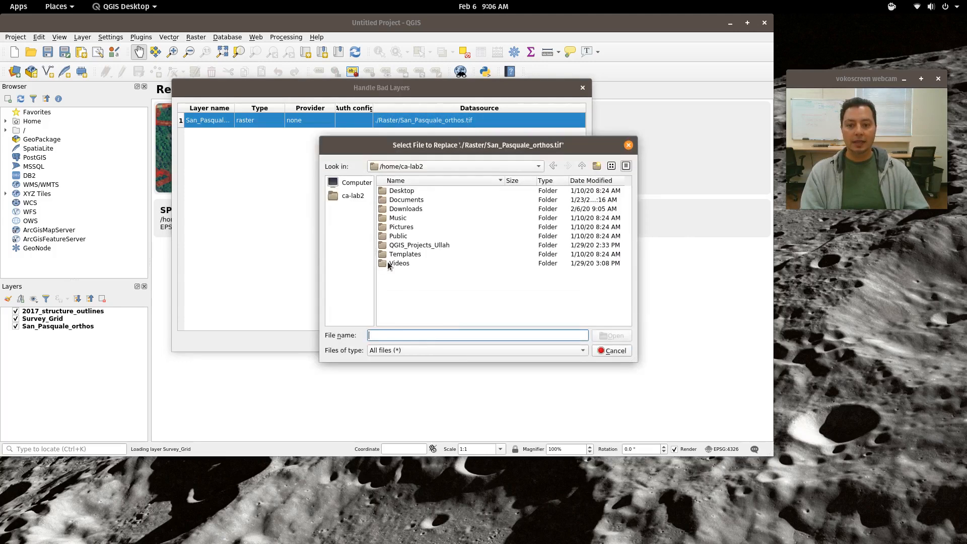
double_click(413, 246)
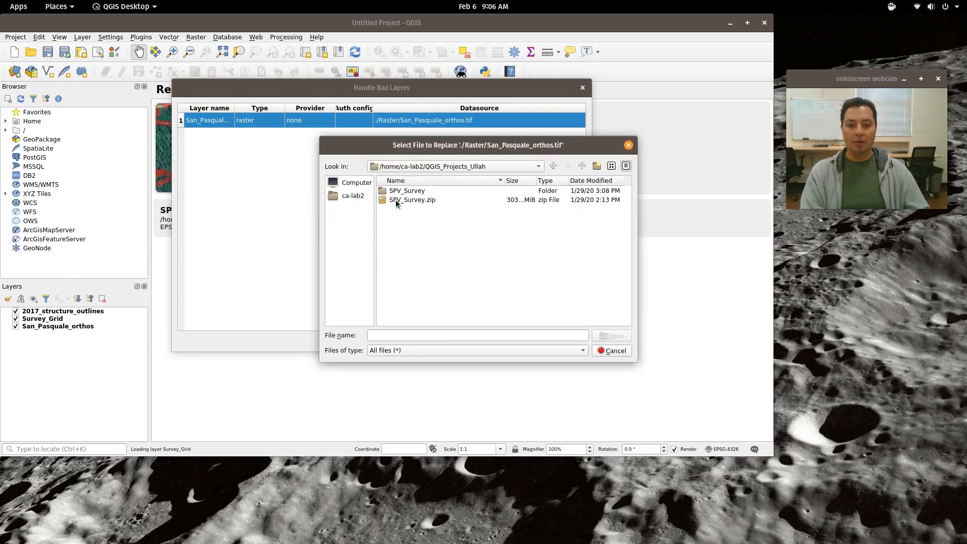
double_click(408, 192)
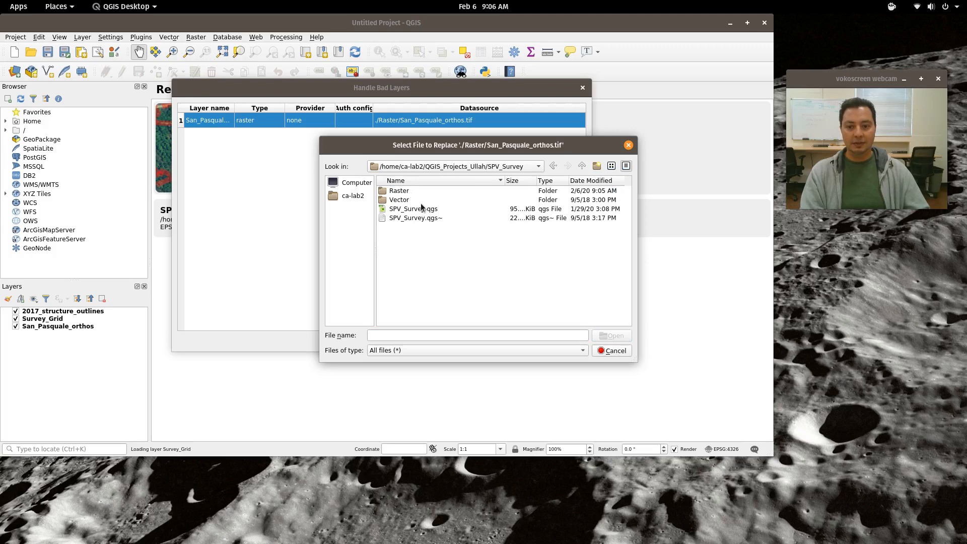
double_click(397, 192)
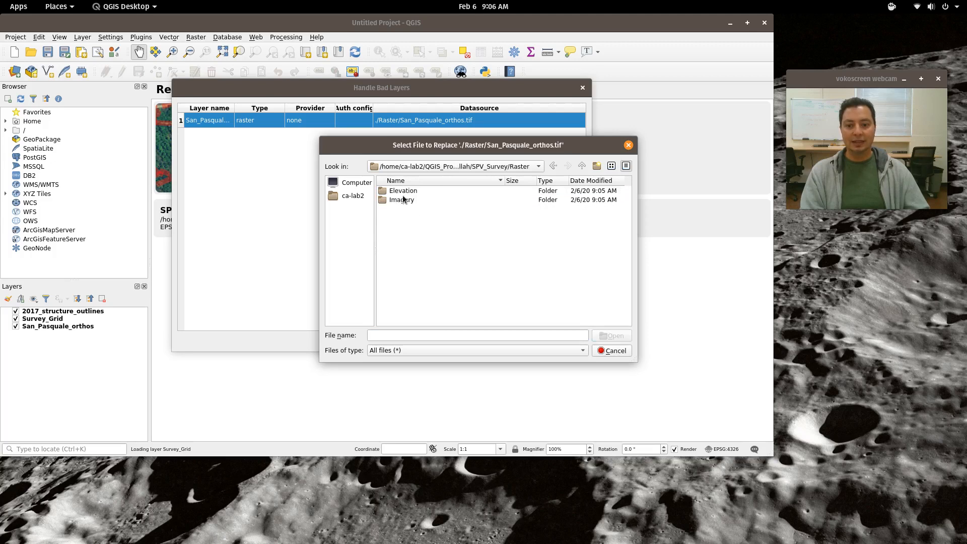
double_click(406, 201)
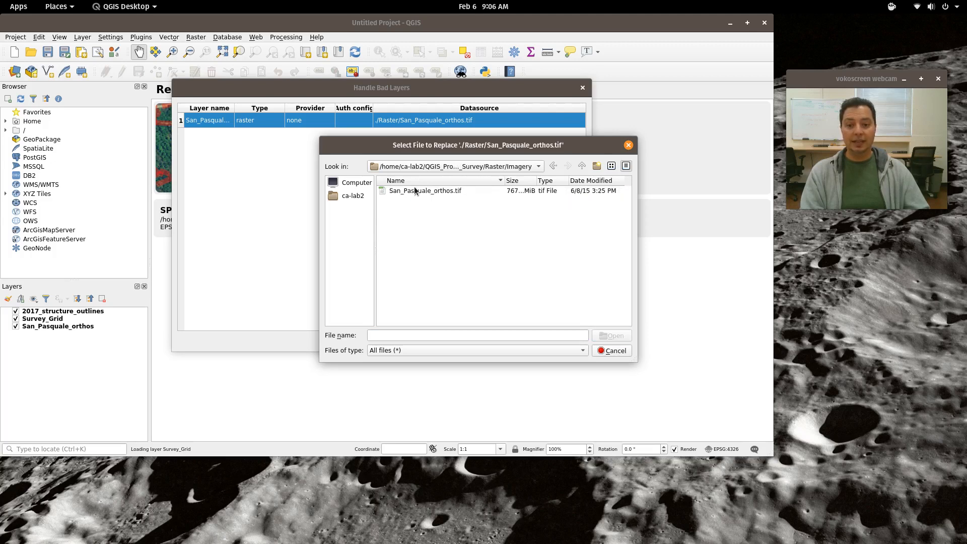
left_click(414, 191)
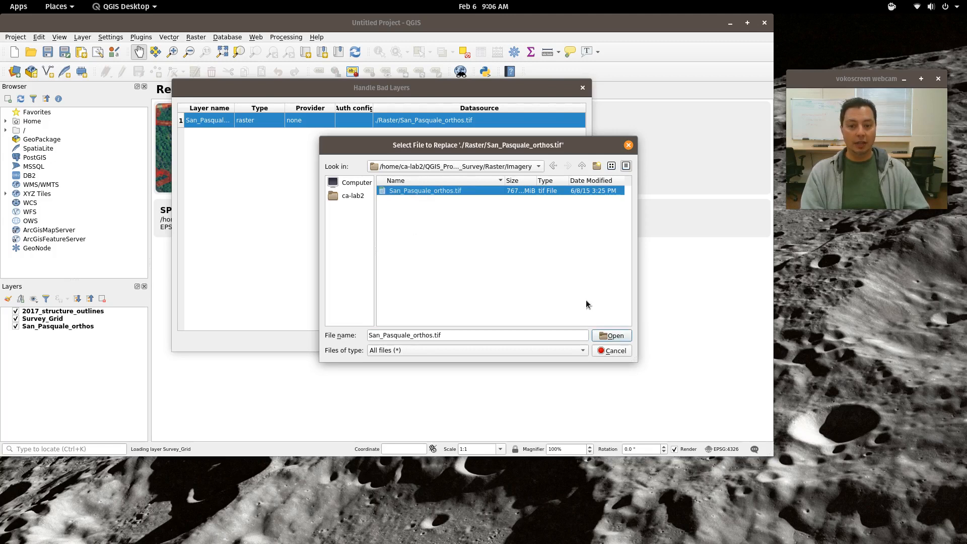
left_click(612, 336)
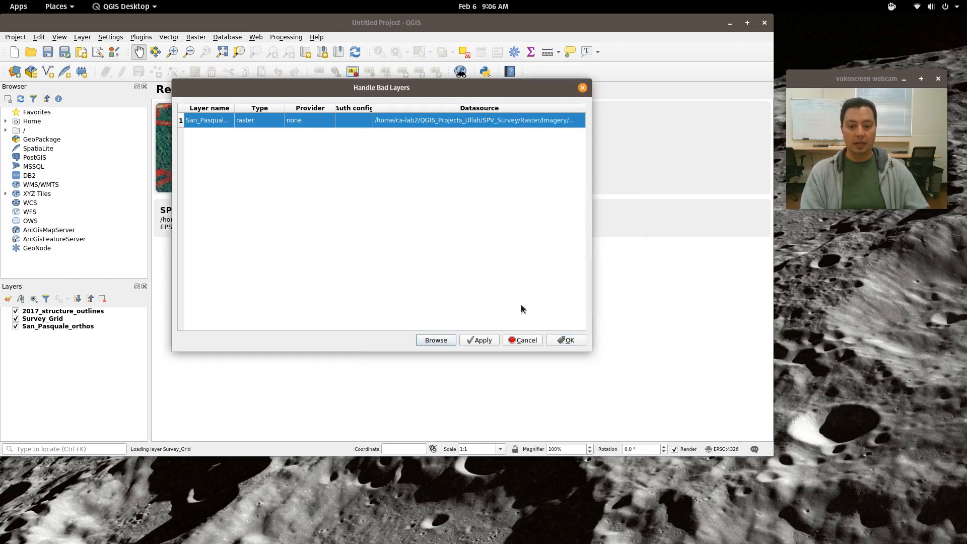
left_click(566, 342)
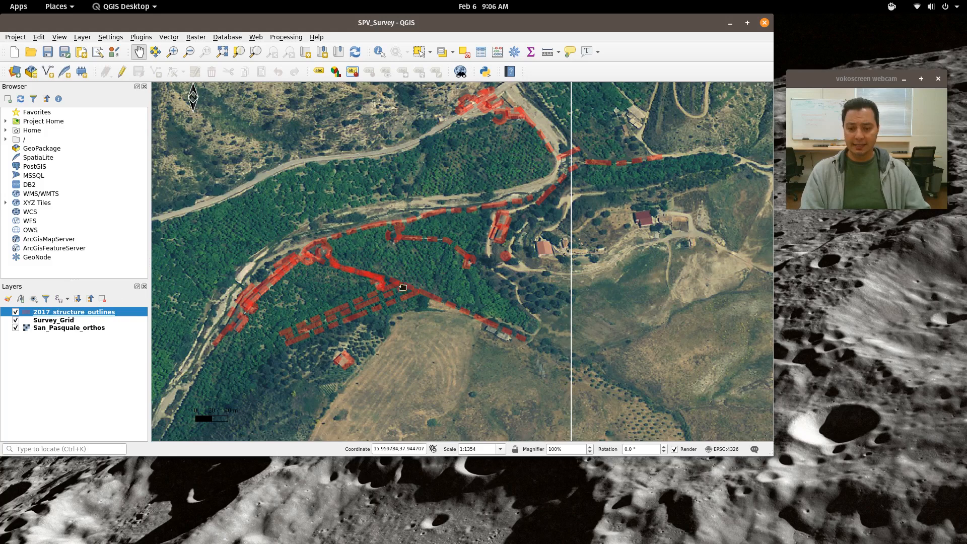
- Select the San_Pasquale_orthos layer and examine the wider extent of its imagery on the map
scroll(416, 287, "down", 2)
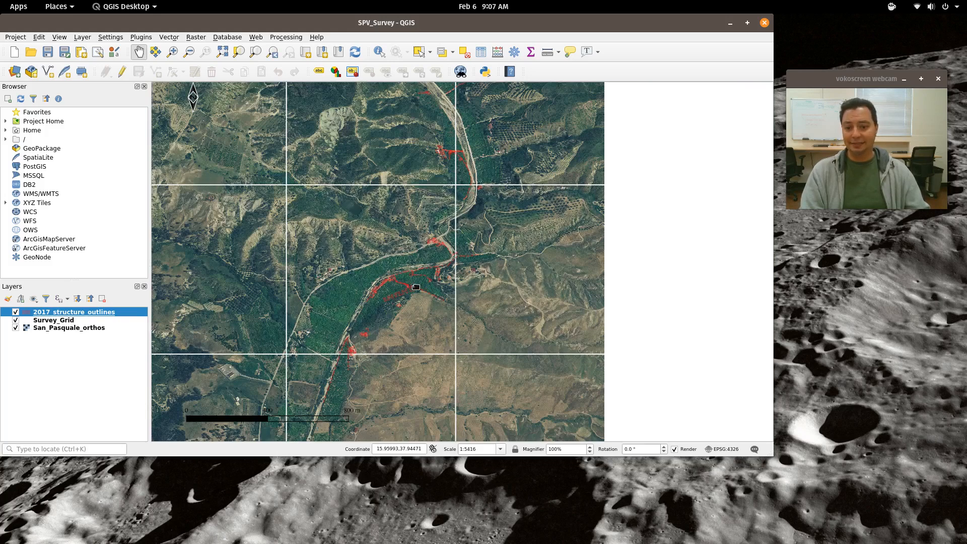
left_click(61, 328)
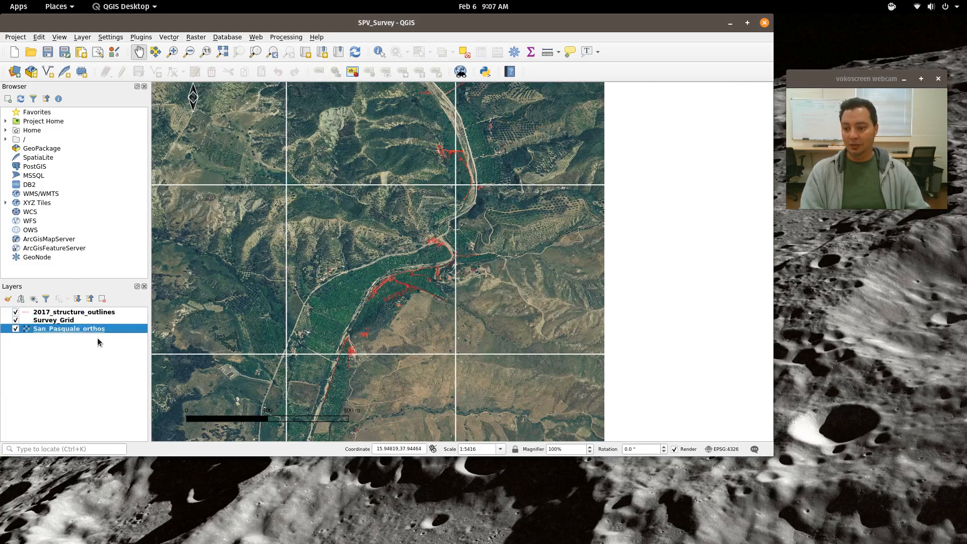
scroll(318, 276, "down", 1)
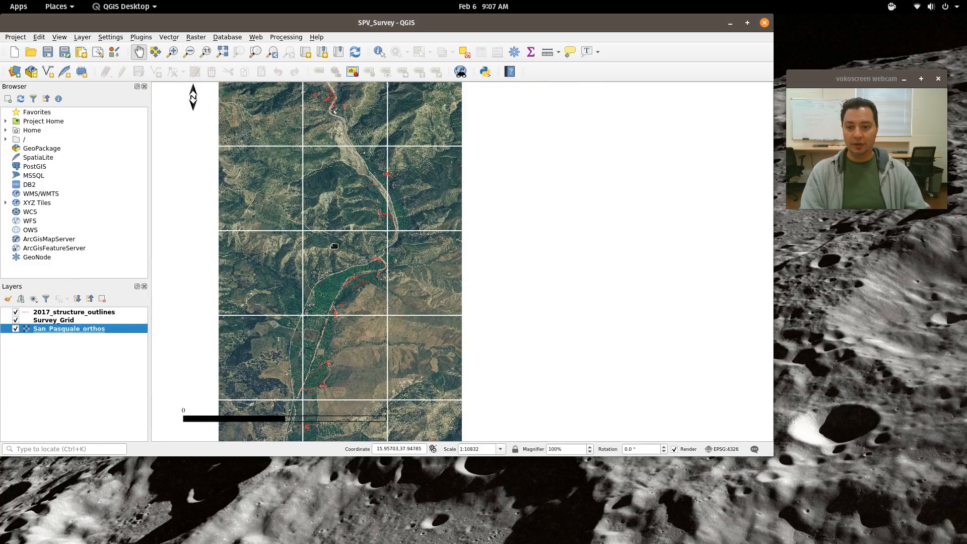
left_click_drag(335, 246, 412, 259)
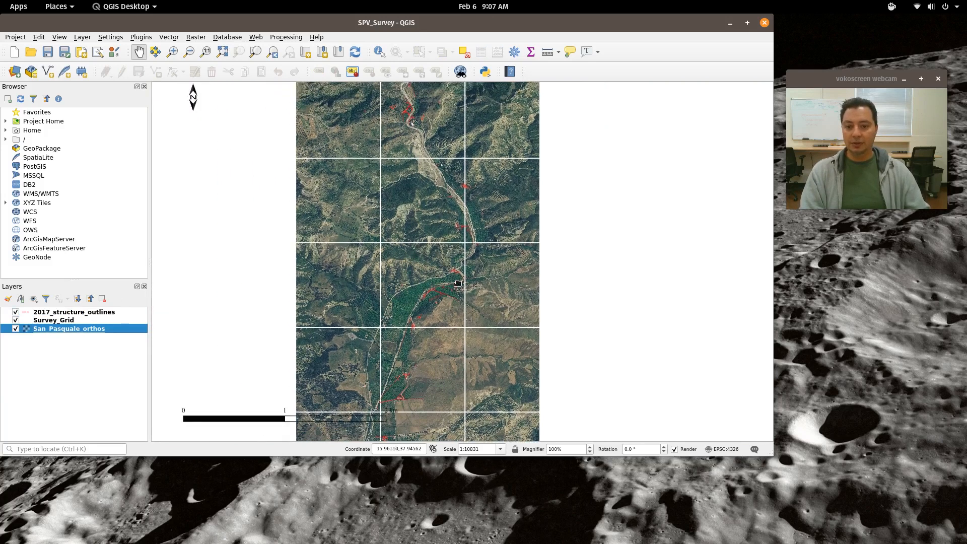